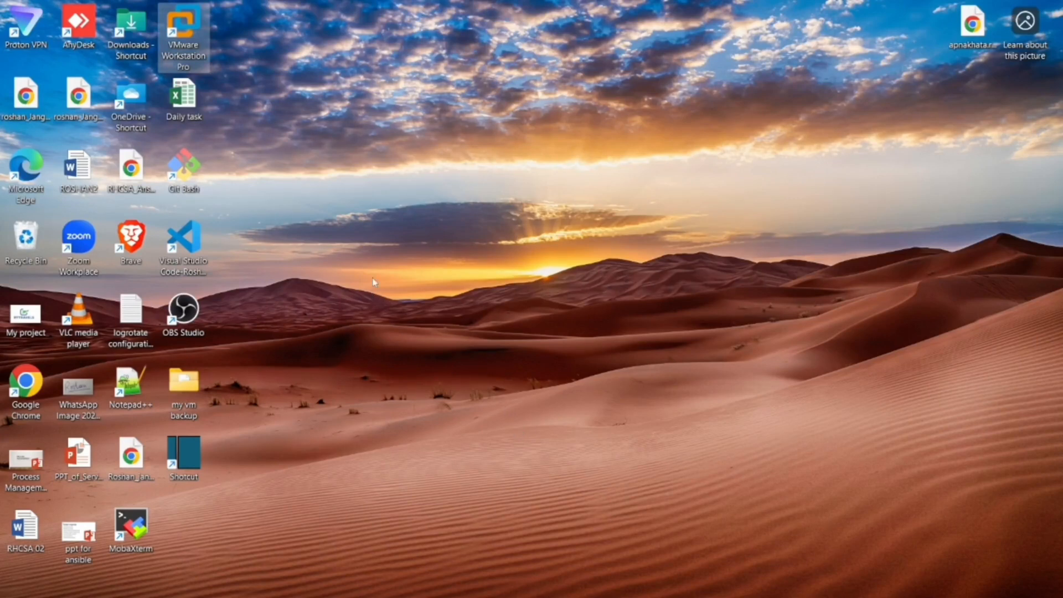
Step: Launch VMware Workstation Pro and start a new virtual machine with the Typical (recommended) configuration
double_click(191, 39)
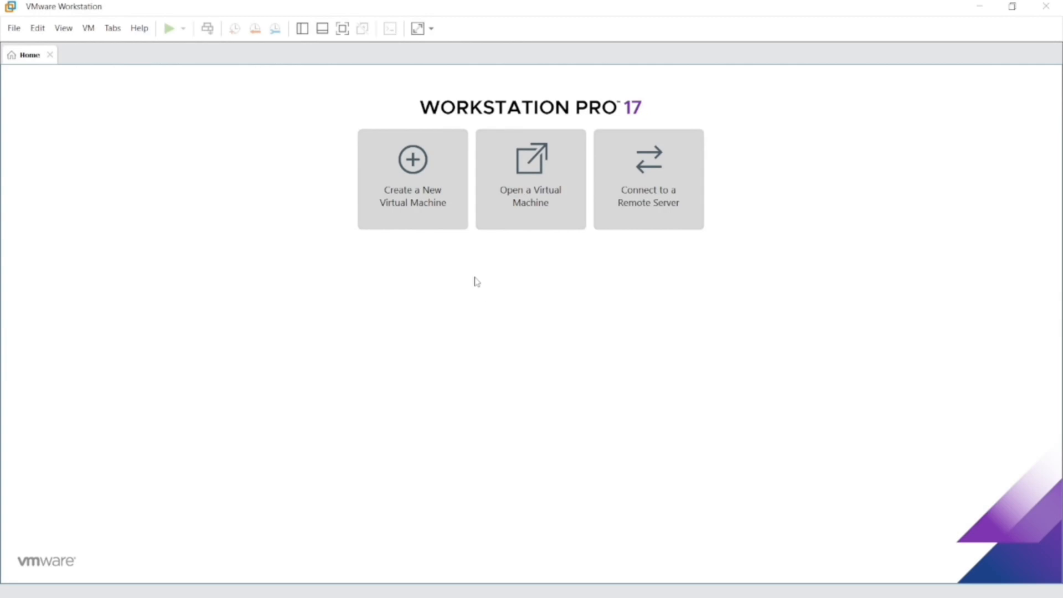
click(435, 219)
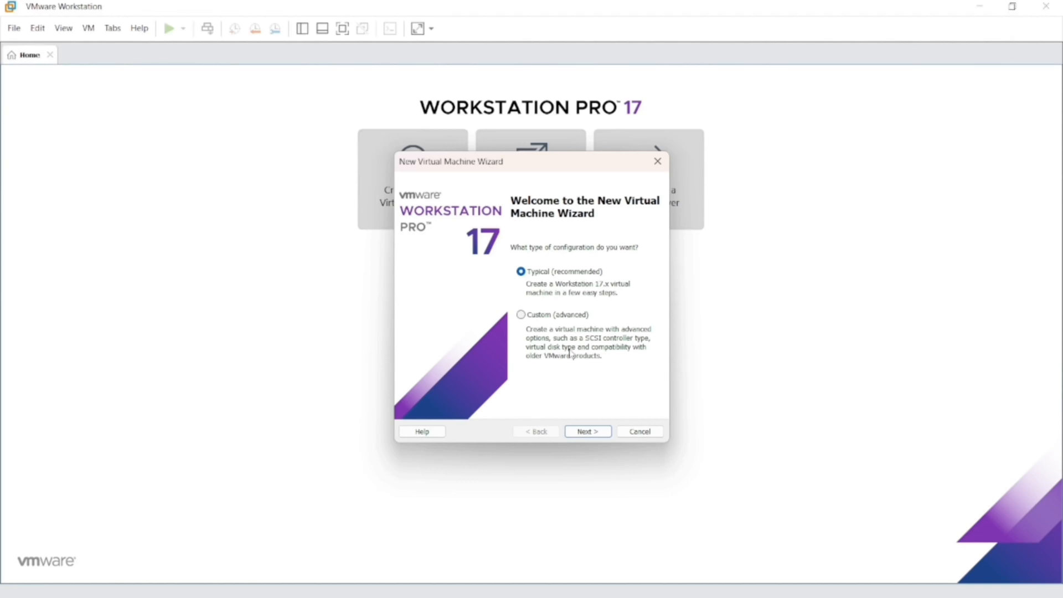
click(596, 435)
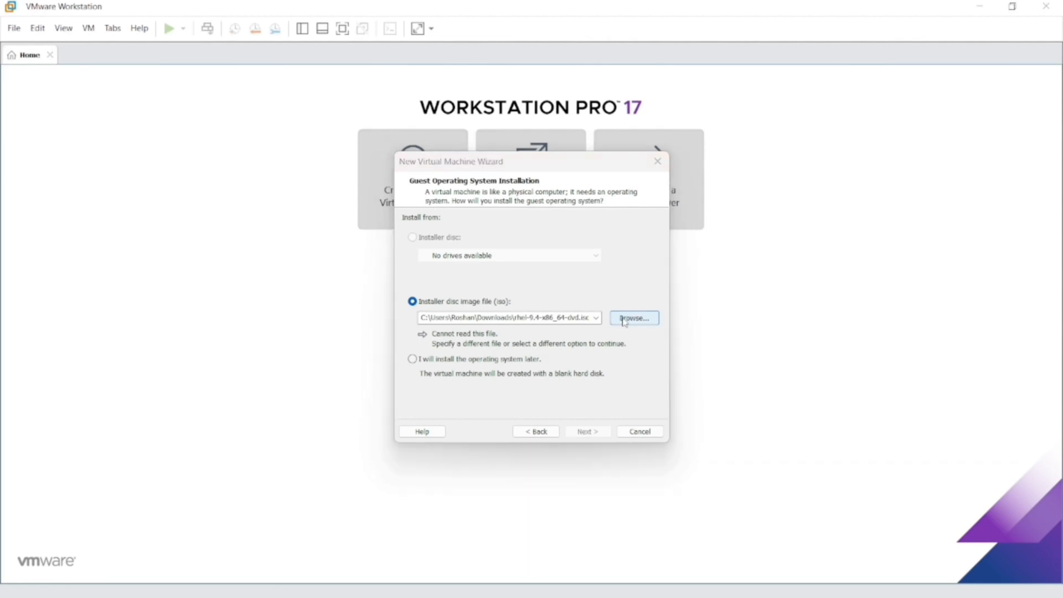
Step: Choose rhel-9.4-x86_64-dvd.iso from the linux operating iso folder on drive E: as the installer disc image and continue
click(624, 319)
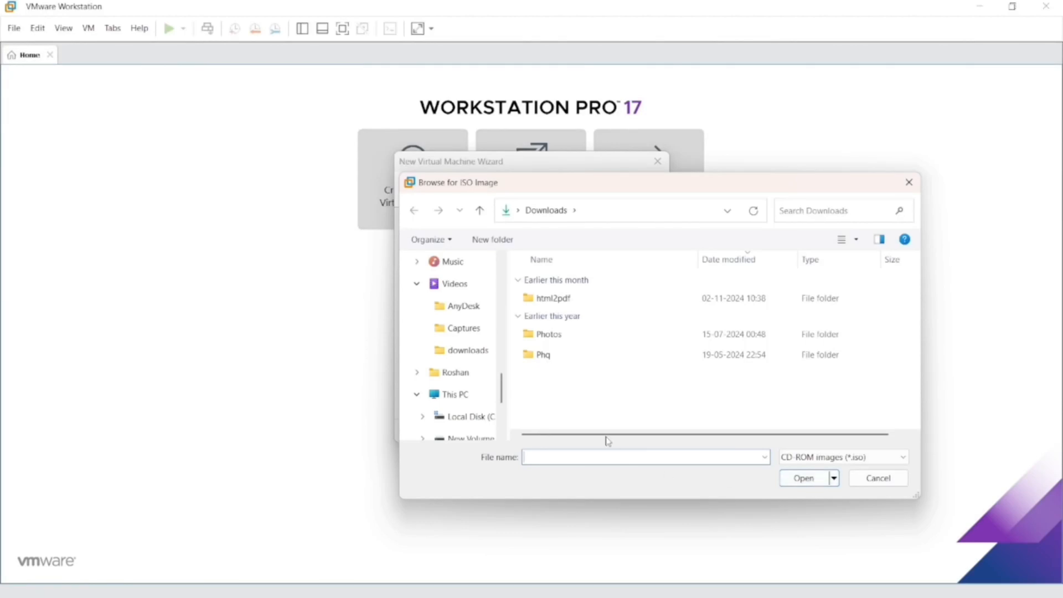
scroll(503, 388, up, 1)
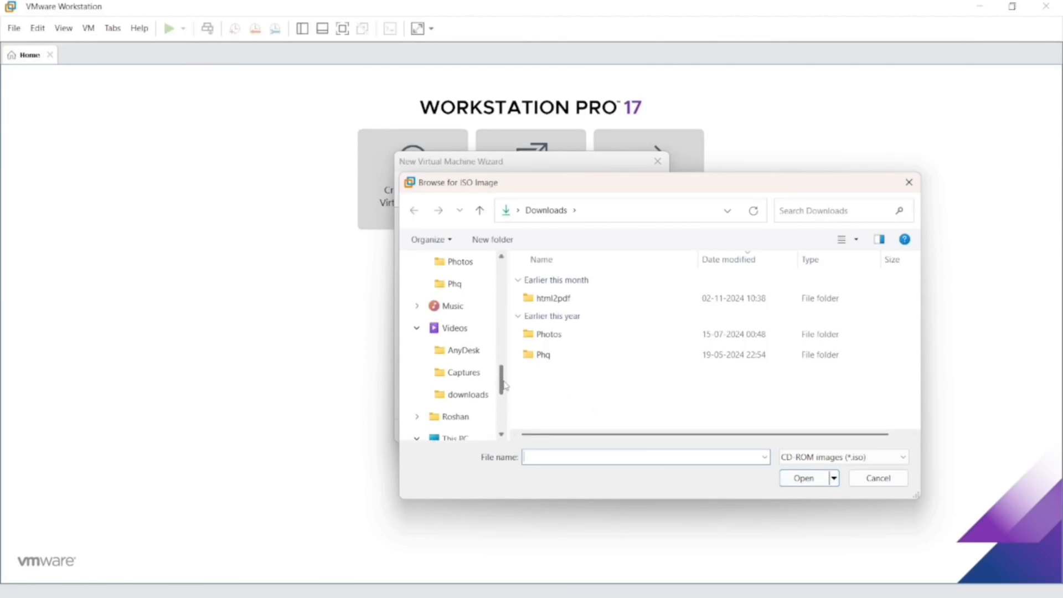
drag(505, 386, 506, 402)
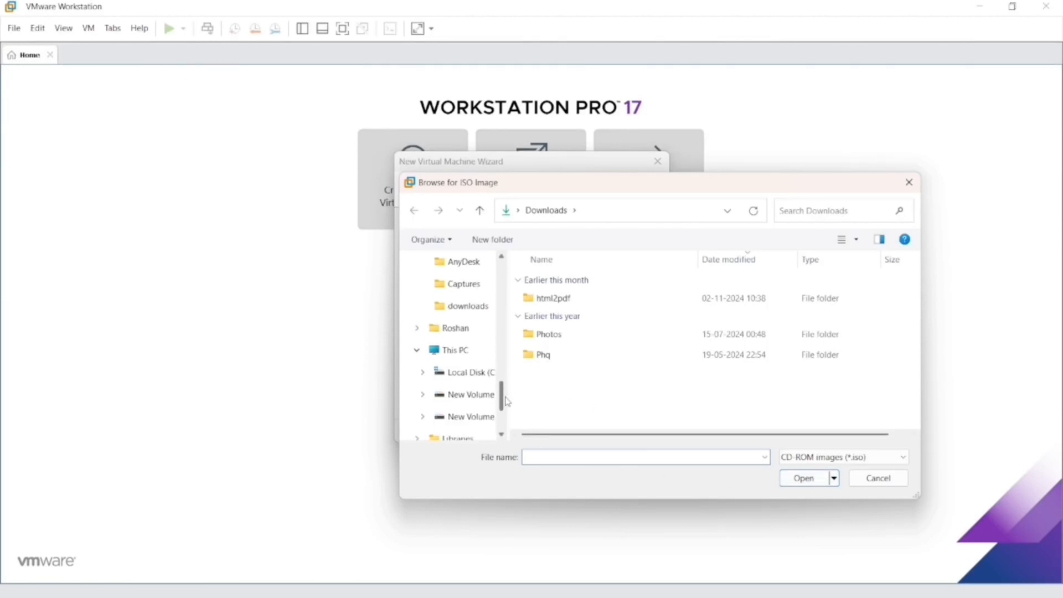
click(473, 418)
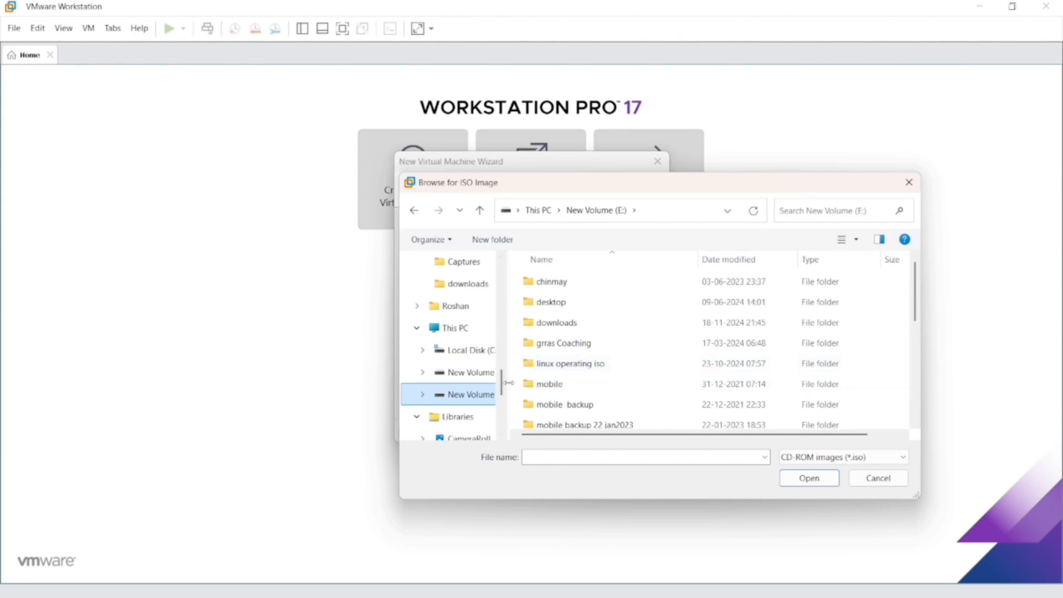
click(599, 367)
double_click(599, 367)
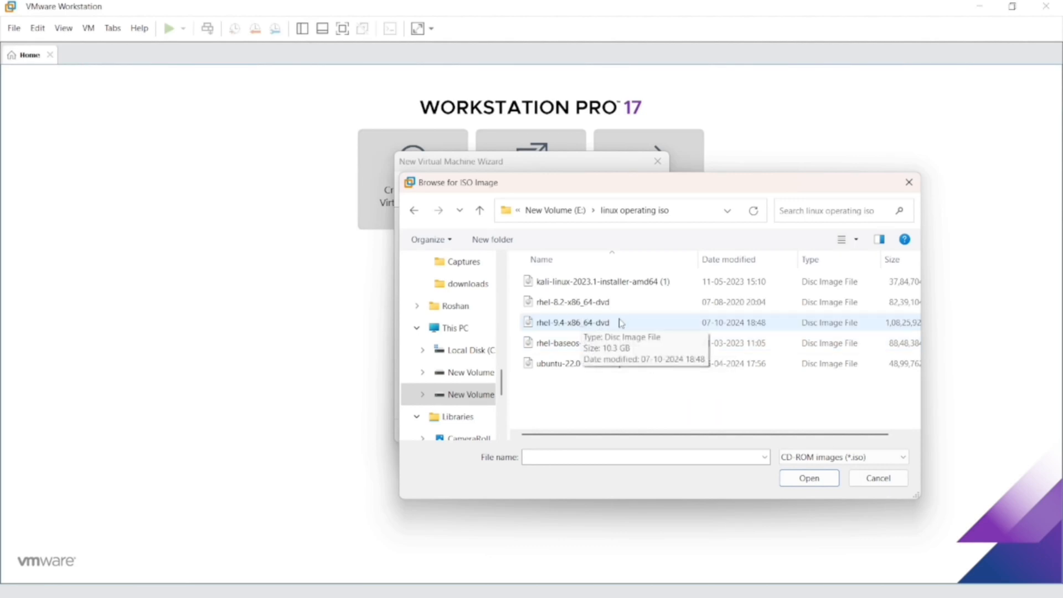
double_click(585, 328)
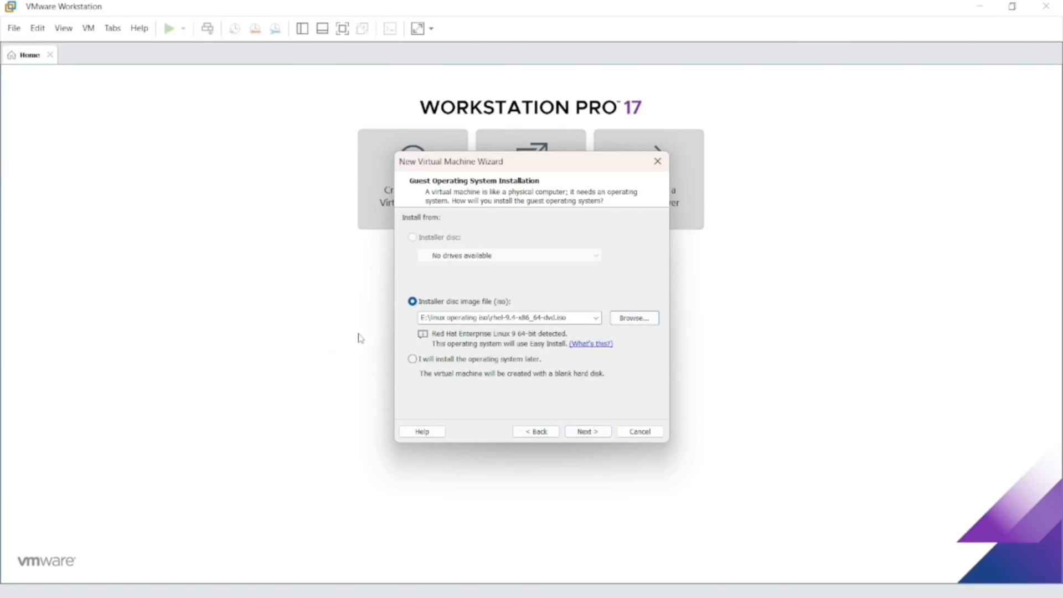
click(589, 433)
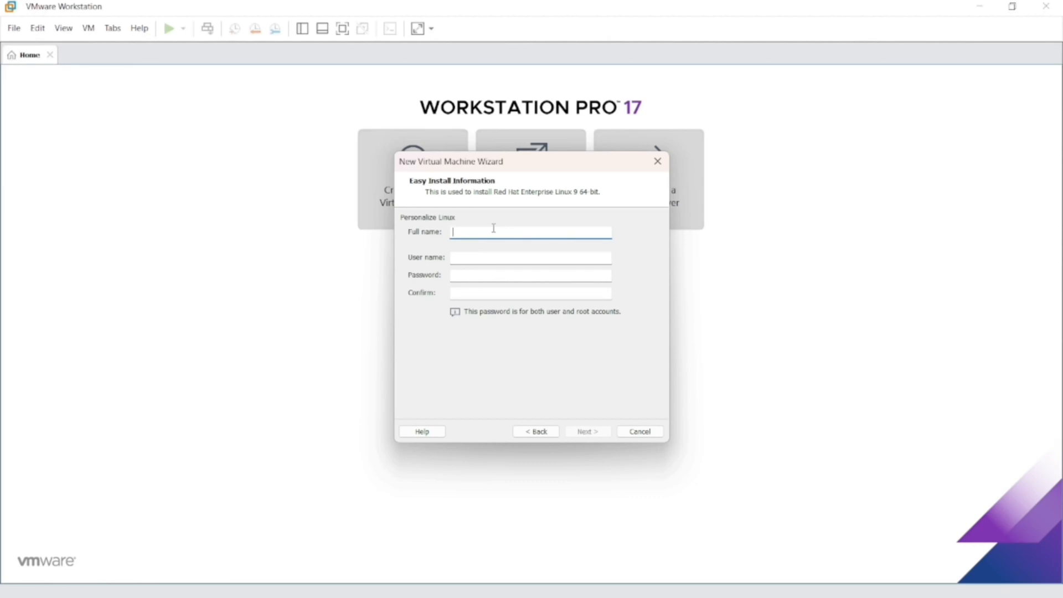
Step: Fill in the Easy Install information with full name linux, user name linux, and the account password and its confirmation, and continue
text(linux)
key(Tab)
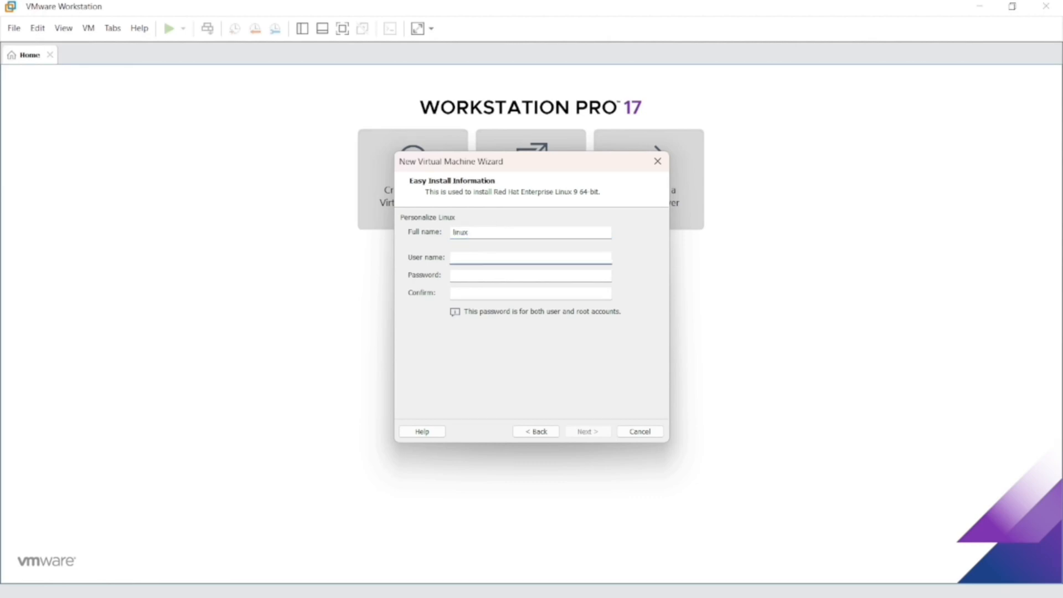
text(linux)
key(Tab)
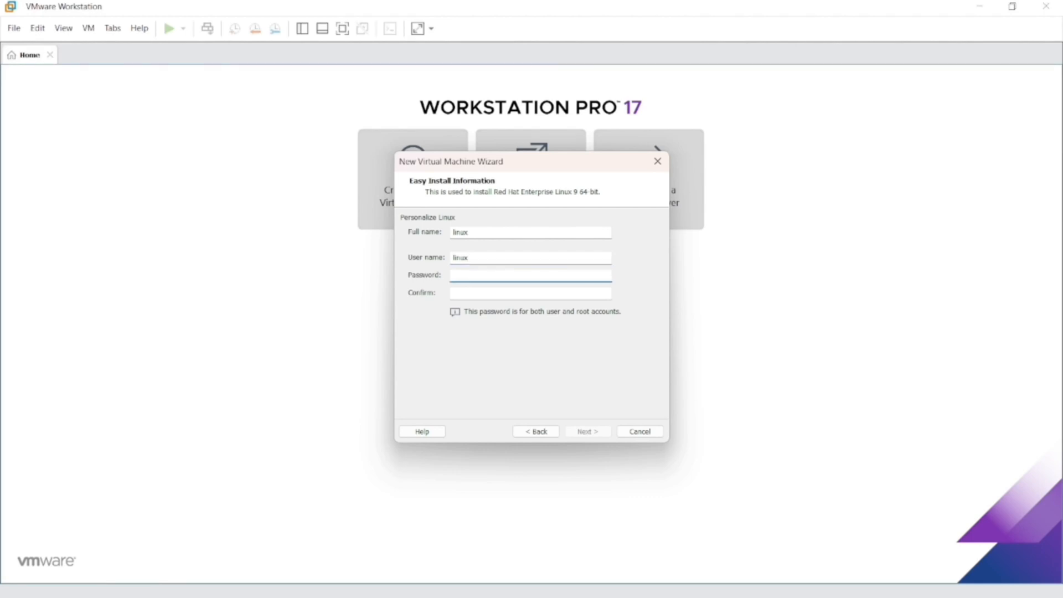
text(••••••)
key(BackSpace)
key(BackSpace)
key(BackSpace)
key(BackSpace)
key(BackSpace)
key(BackSpace)
text(••••••)
key(Tab)
text(••••••)
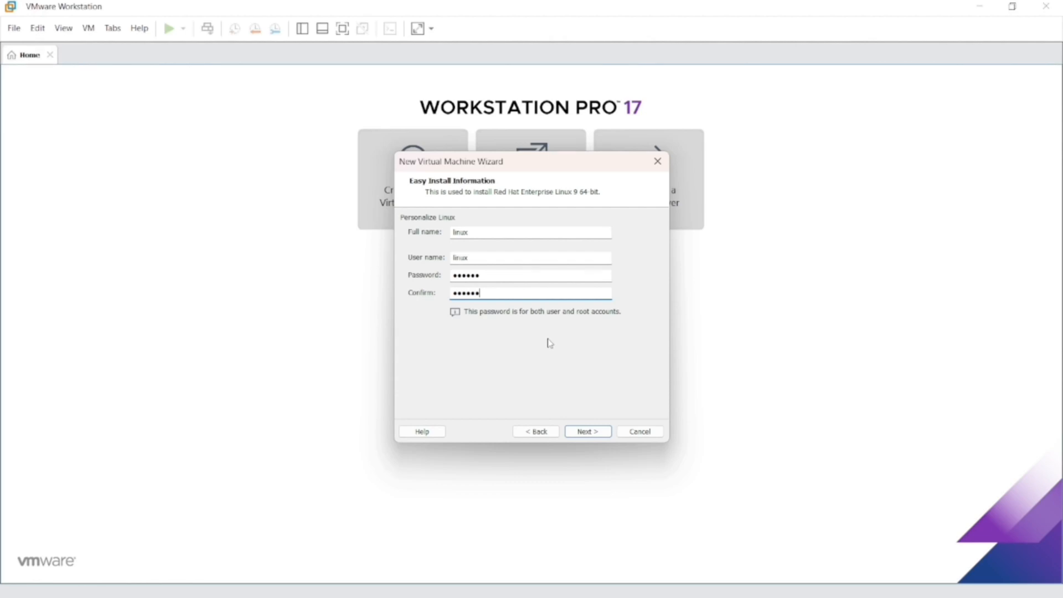
click(587, 431)
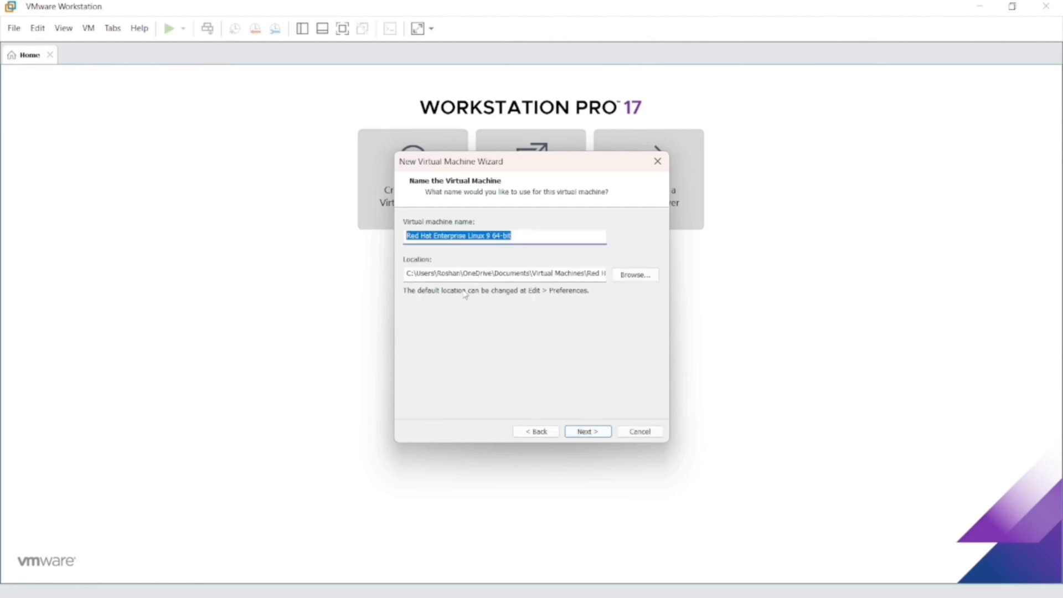
Step: Name the virtual machine redhat, keep the default location, and continue
click(523, 238)
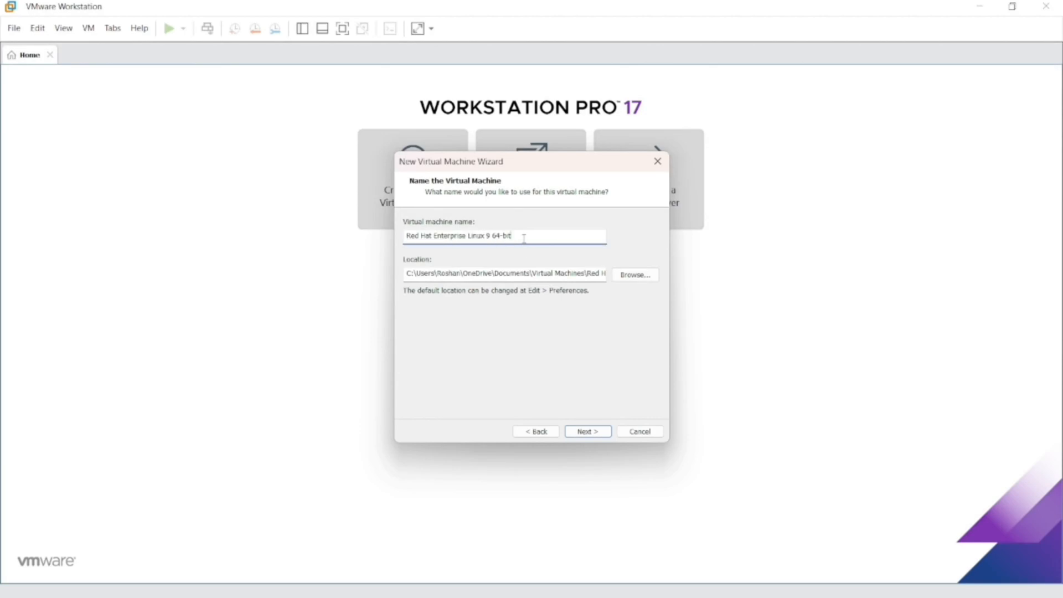
drag(523, 238, 395, 245)
key(BackSpace)
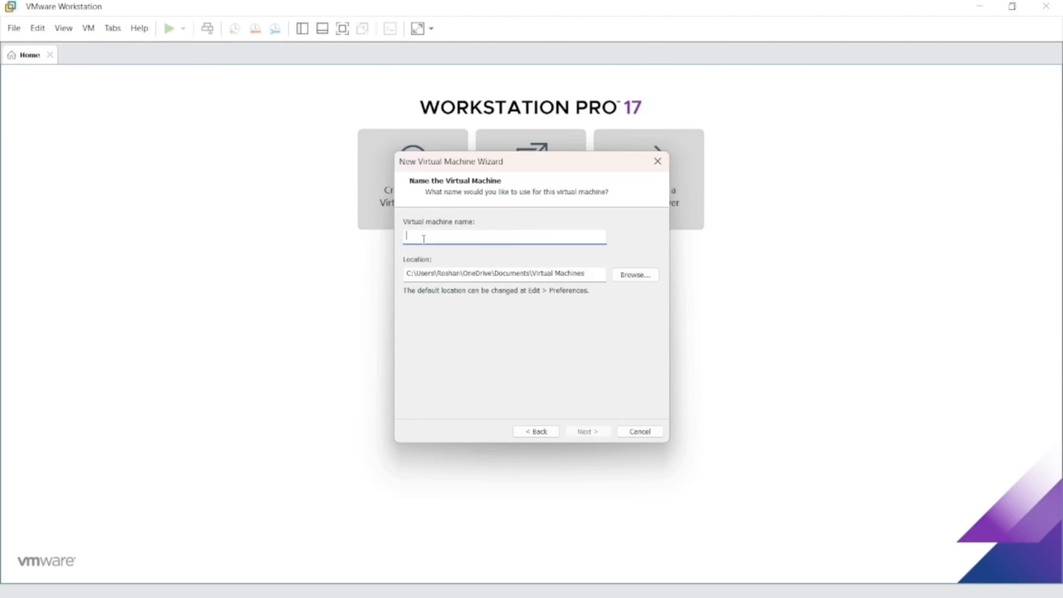
text(redhat)
drag(407, 277, 626, 267)
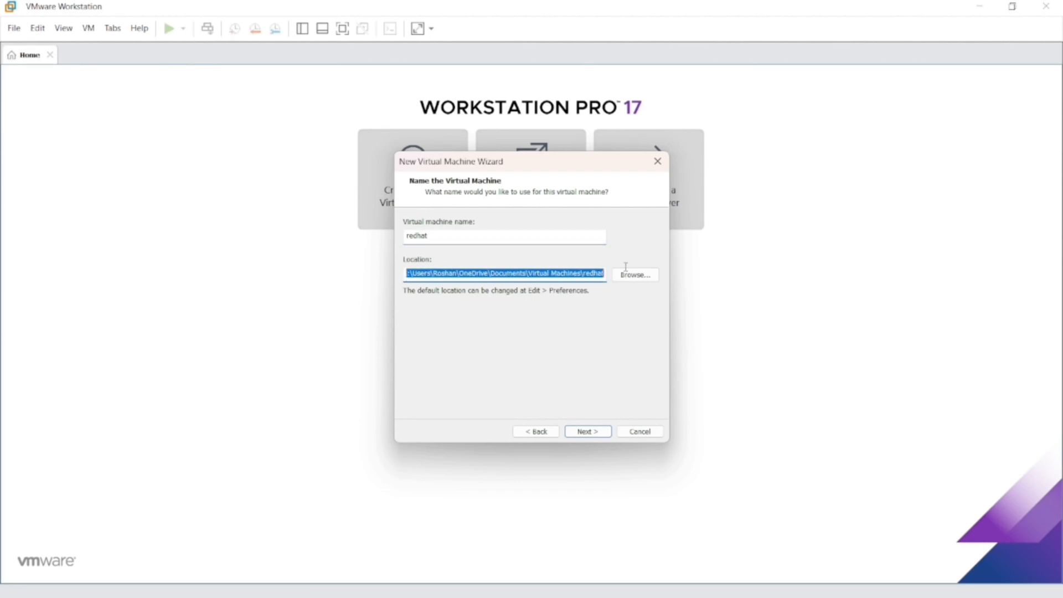
click(599, 273)
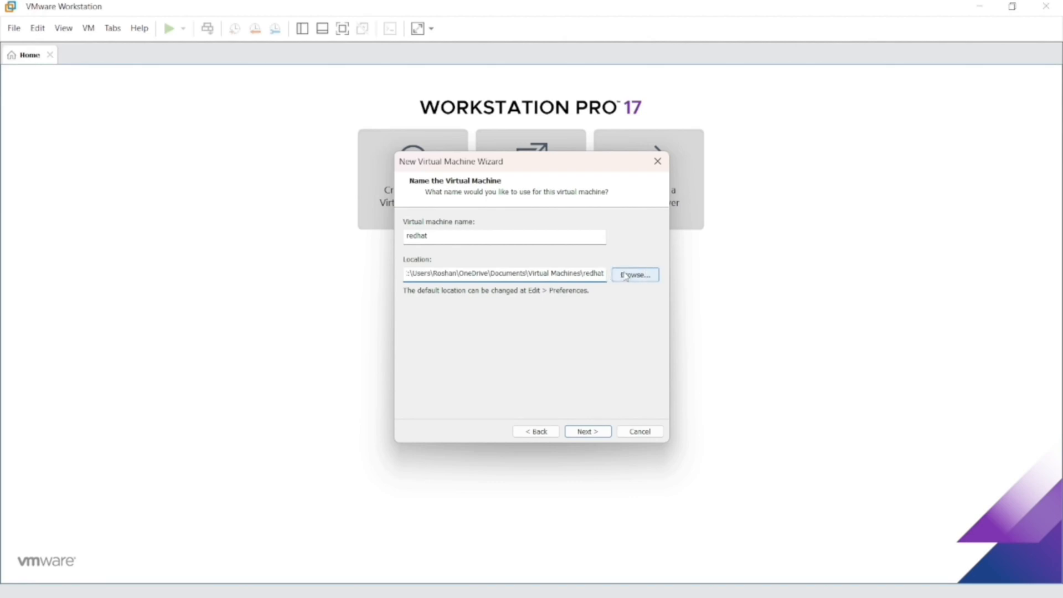
click(590, 431)
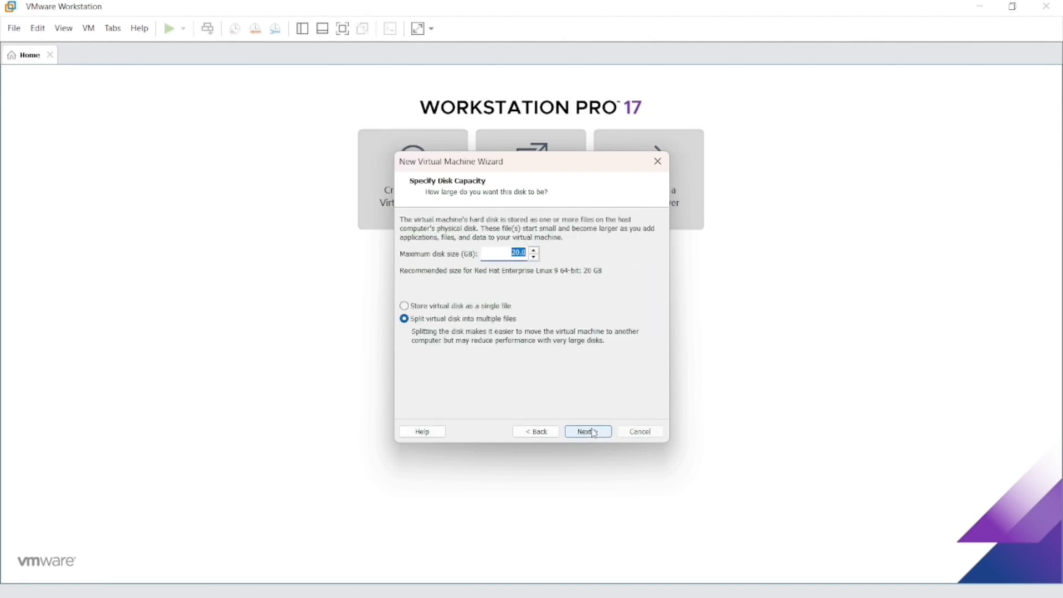
Step: Set the maximum disk size to 25 GB, split into multiple files, and continue
key(BackSpace)
text(25)
click(590, 431)
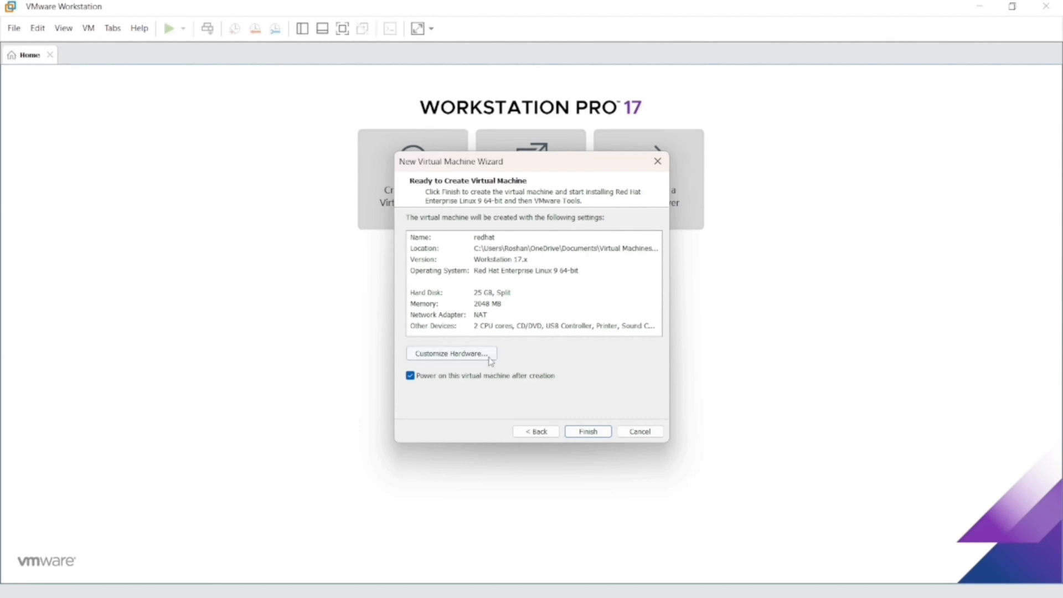
Step: Customize the virtual machine's hardware by setting its memory to 4096 MB (4 GB)
click(473, 353)
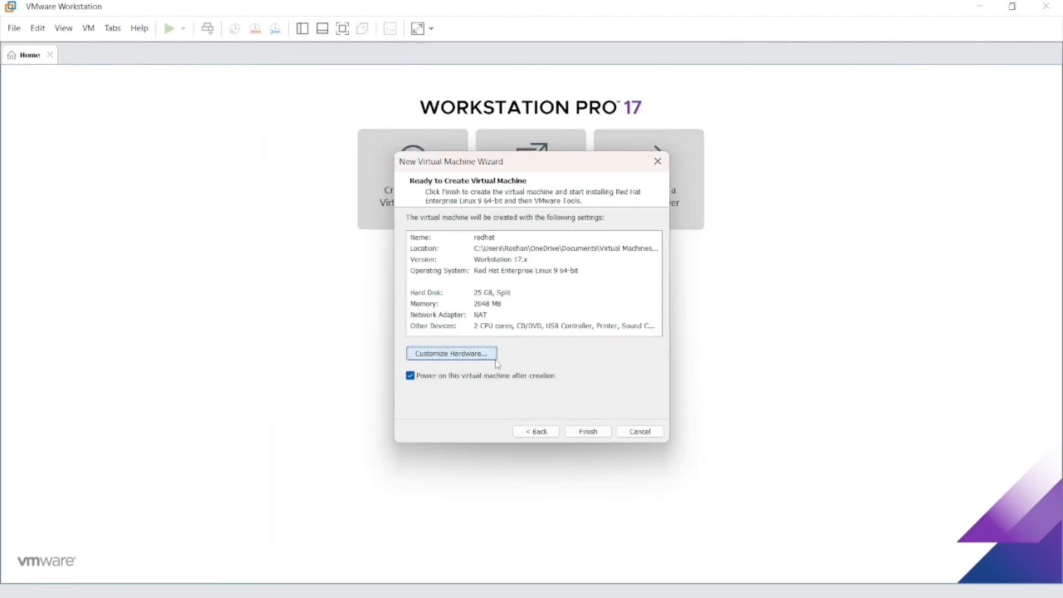
click(494, 357)
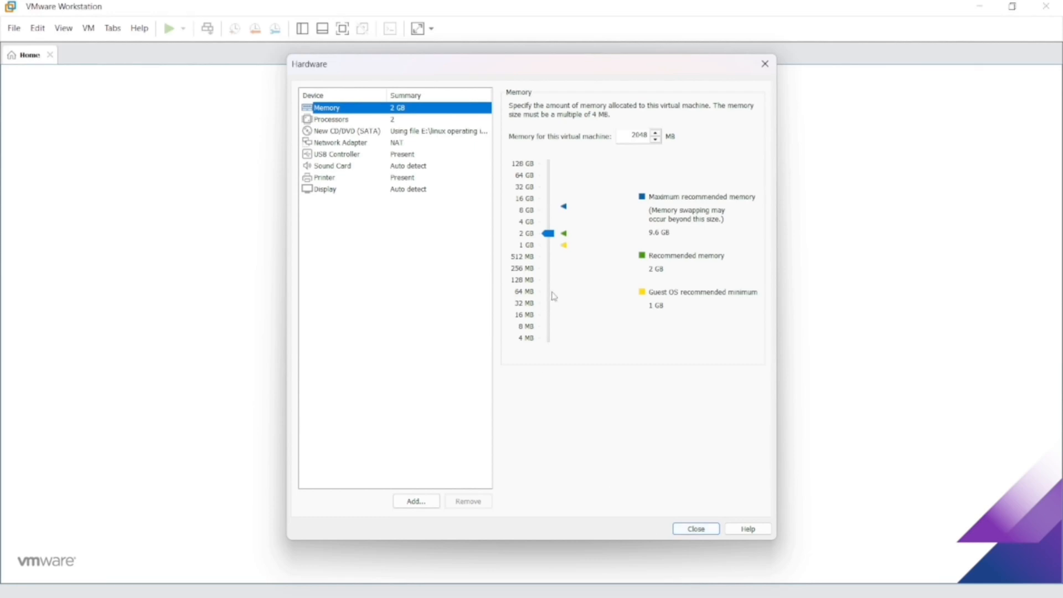
click(547, 225)
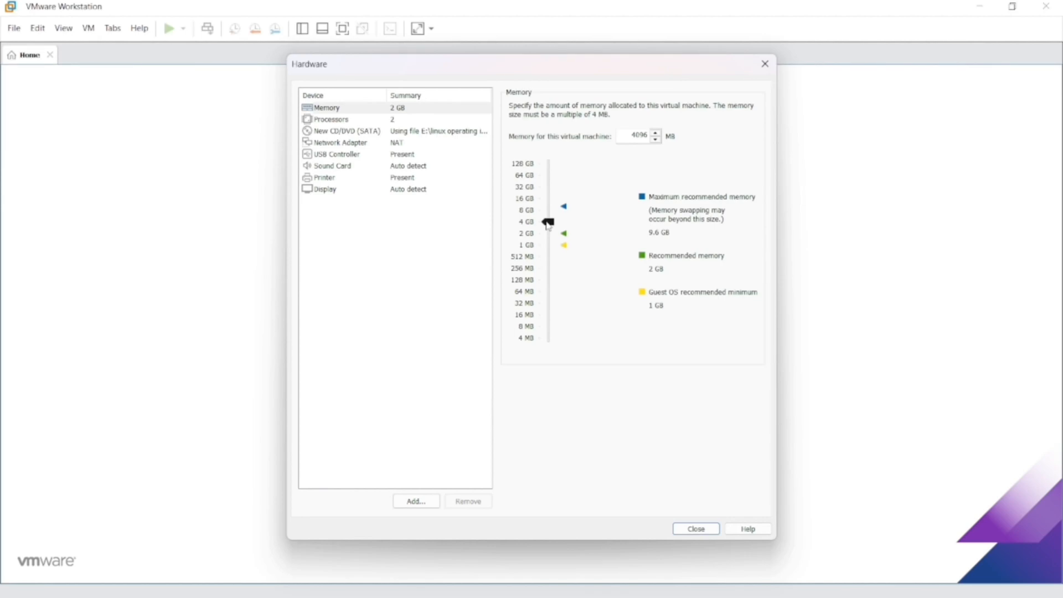
drag(547, 225, 551, 212)
click(550, 228)
drag(551, 228, 554, 222)
Step: Review the processor, CD/DVD, network adapter and memory settings of the virtual machine
click(394, 124)
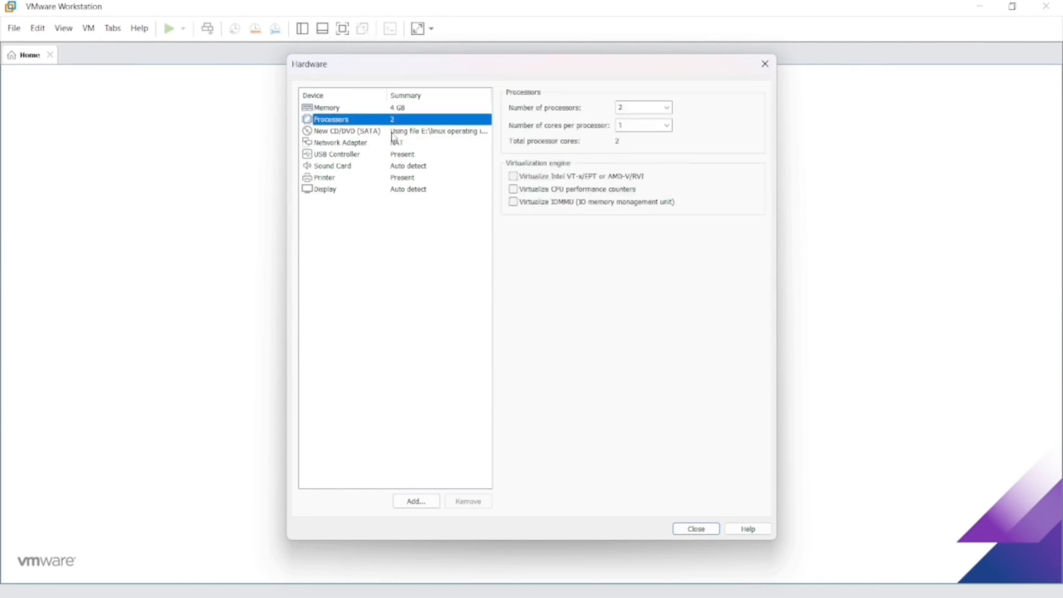
click(393, 133)
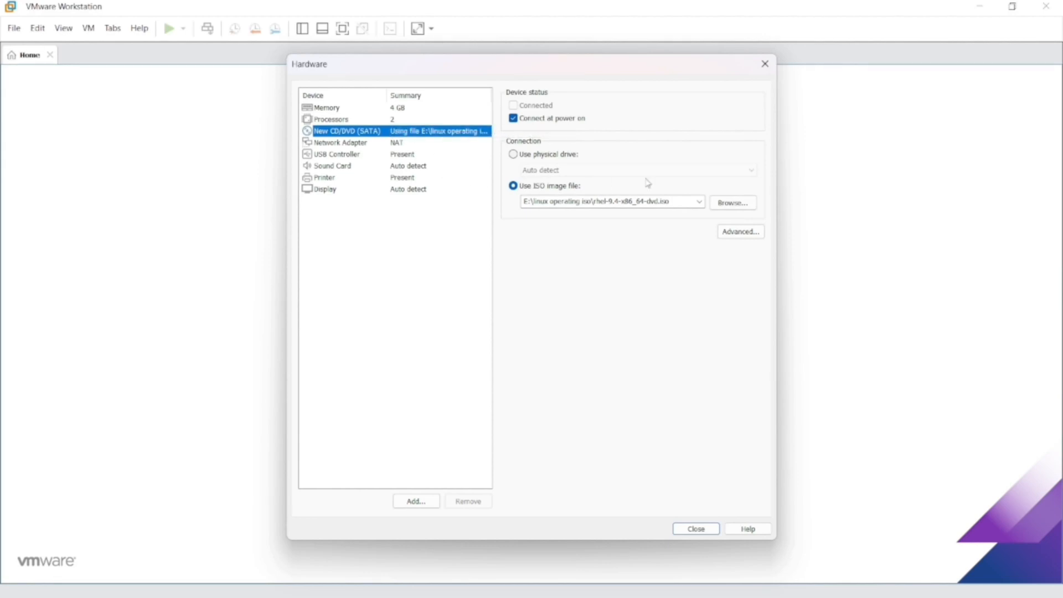
click(402, 145)
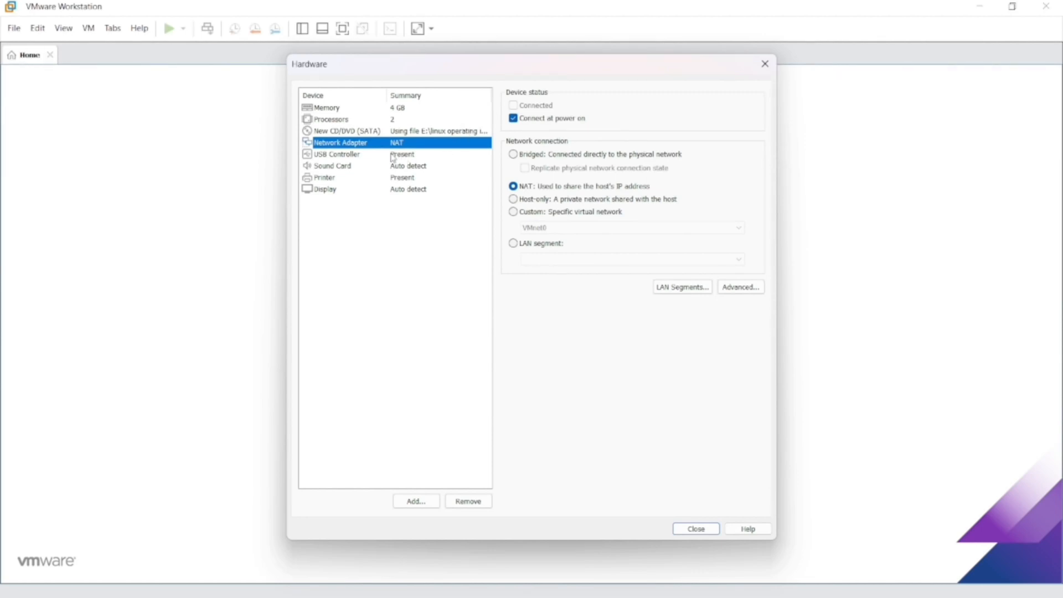
click(382, 110)
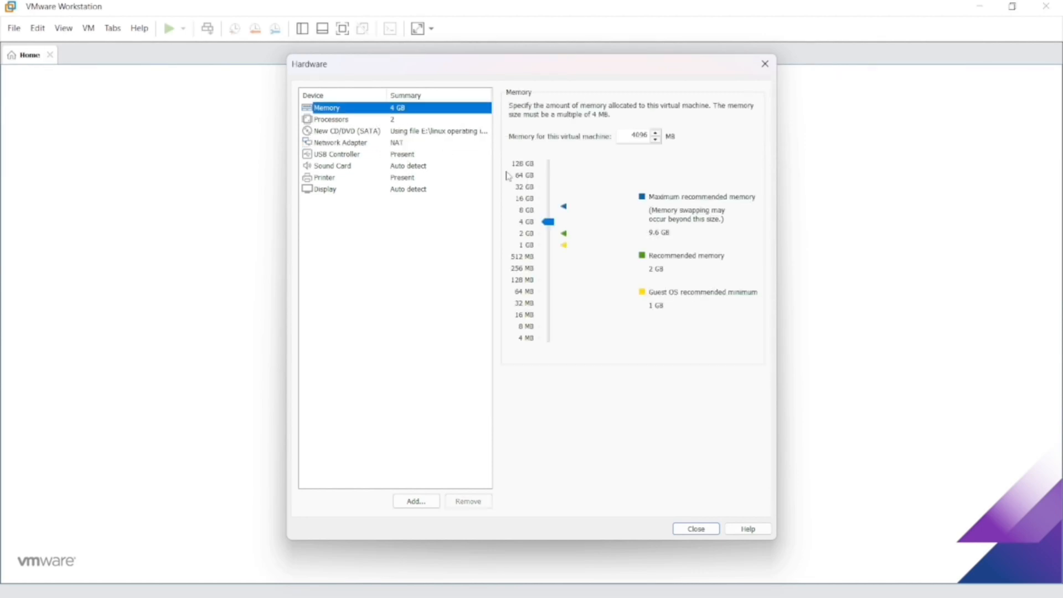
Step: Close the hardware settings and finish creating the redhat virtual machine, powering it on after creation
click(702, 528)
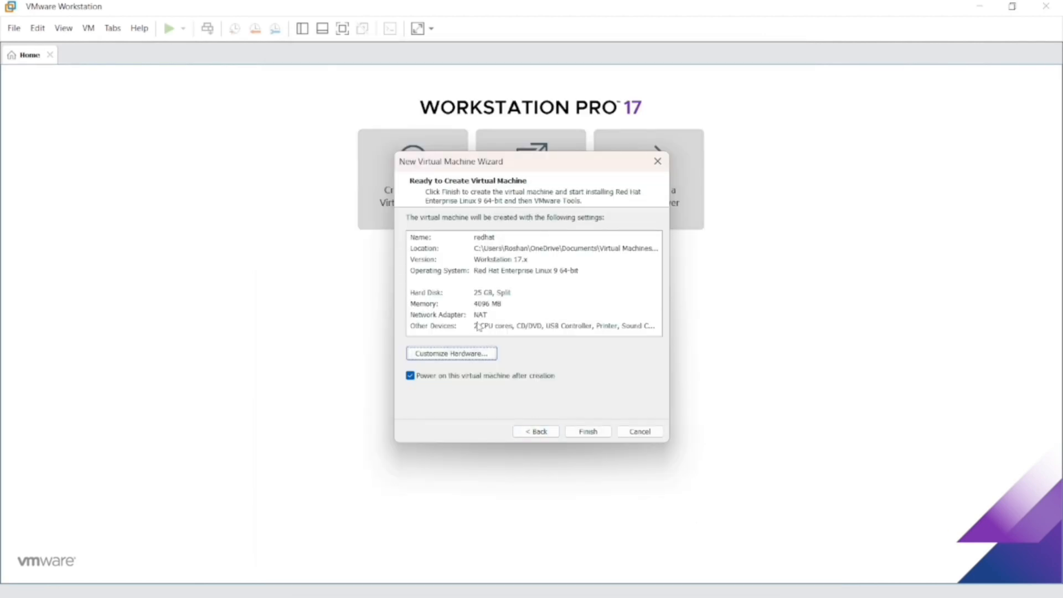
click(590, 433)
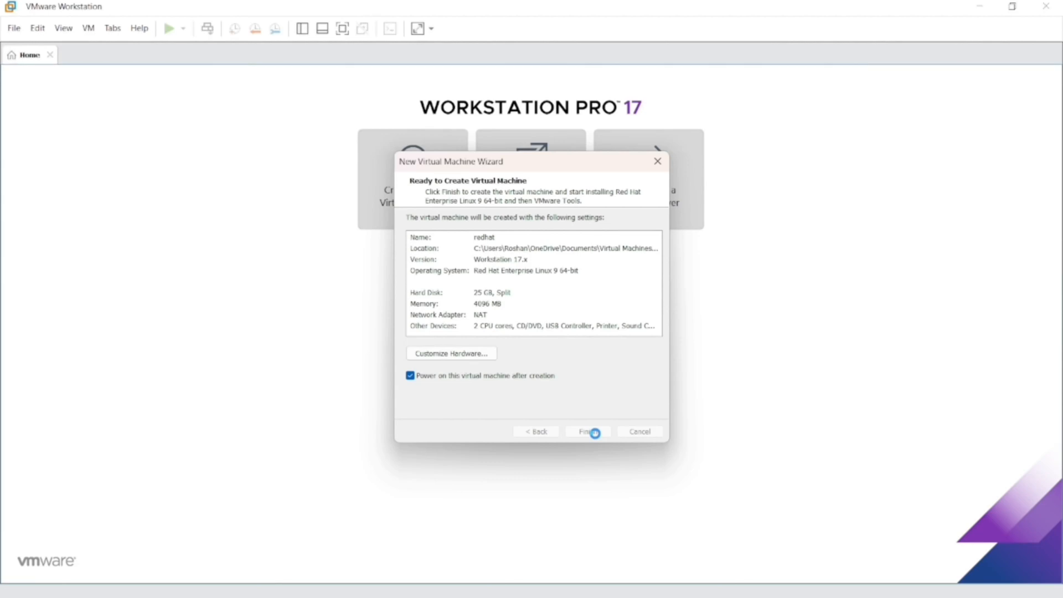
click(594, 432)
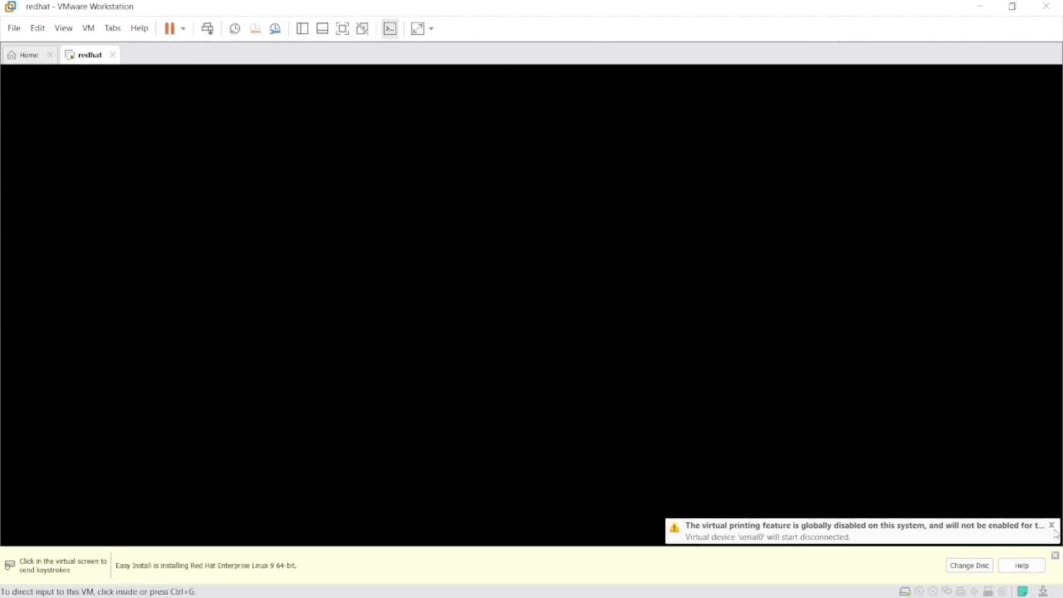
Step: Dismiss the virtual device warning and the Easy Install notice, and close the Home page
click(1051, 535)
click(1055, 556)
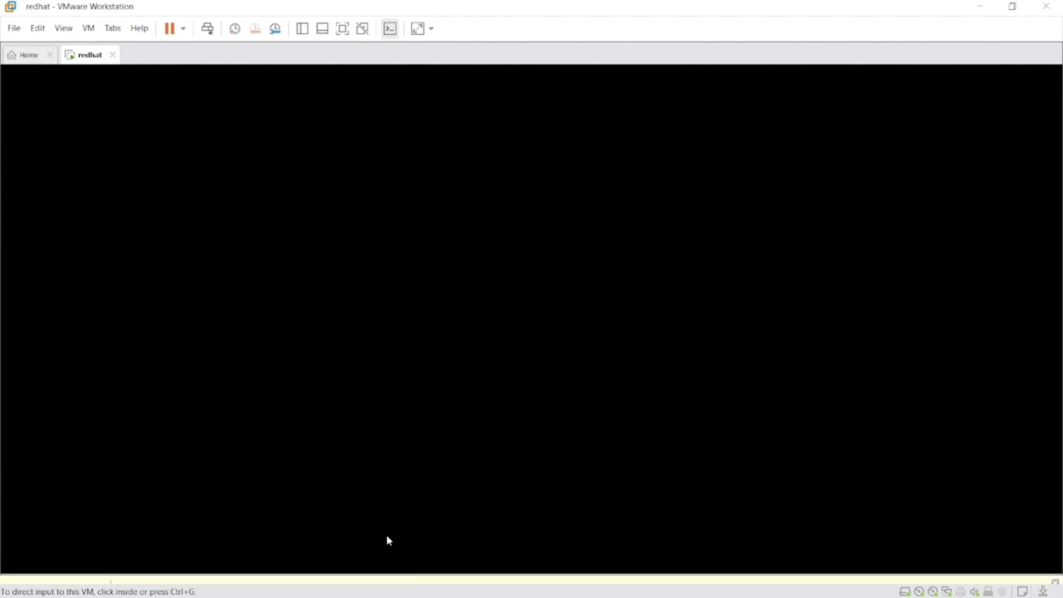
click(49, 54)
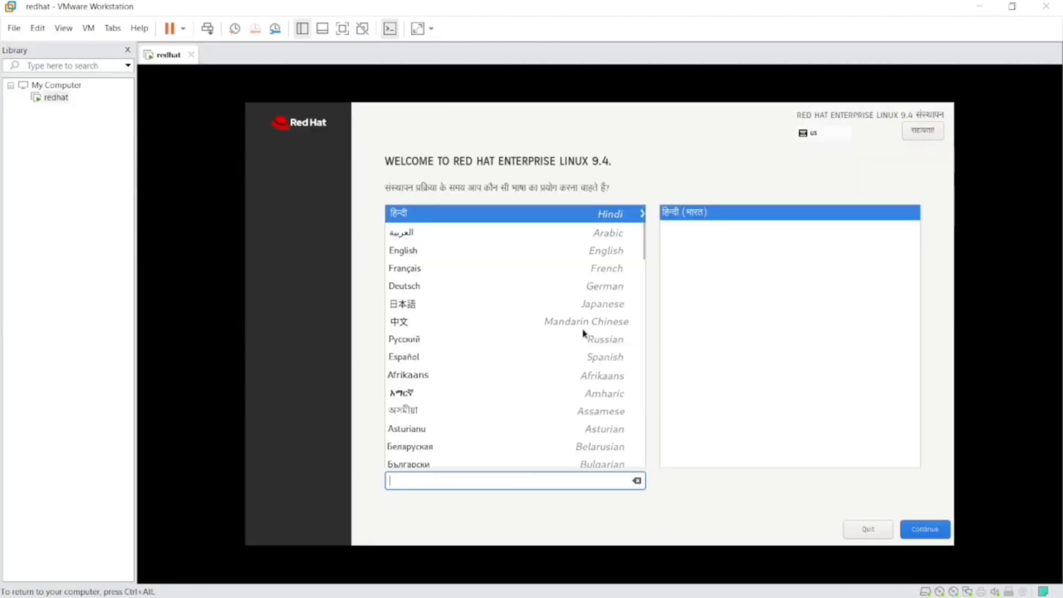
Step: Select English (United States) as the language for the Red Hat installation and continue to the installation summary
click(461, 253)
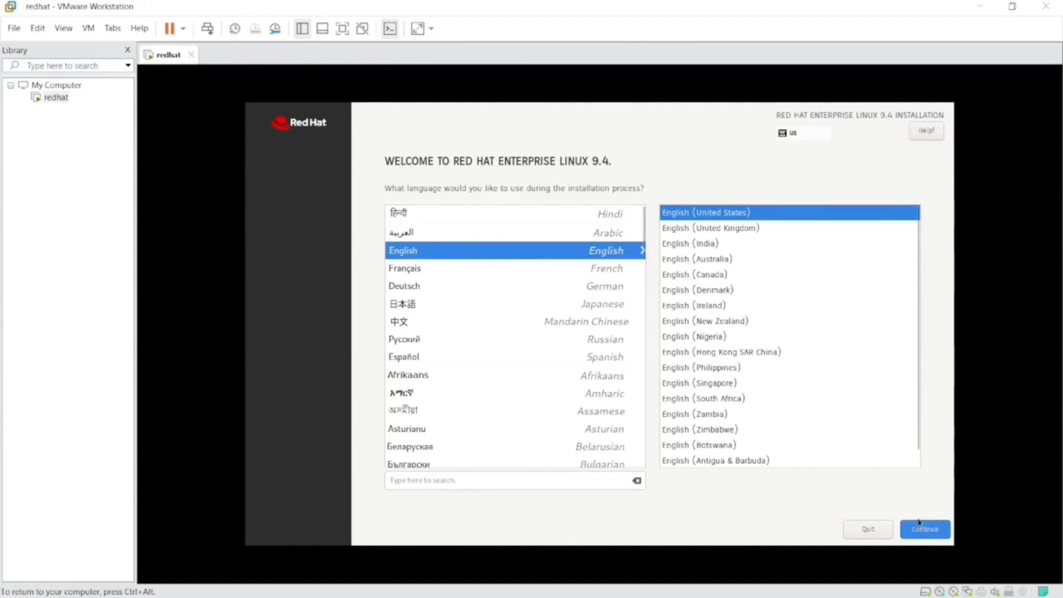
click(929, 537)
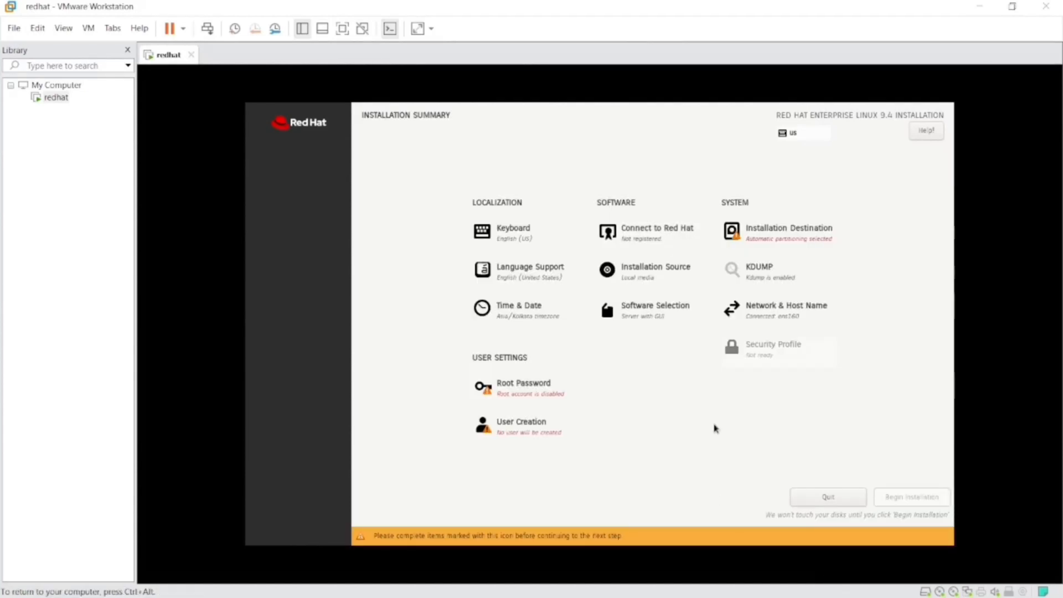
Step: Set the 25 GiB VMware Virtual NVMe Disk as the installation destination with automatic storage configuration
click(778, 230)
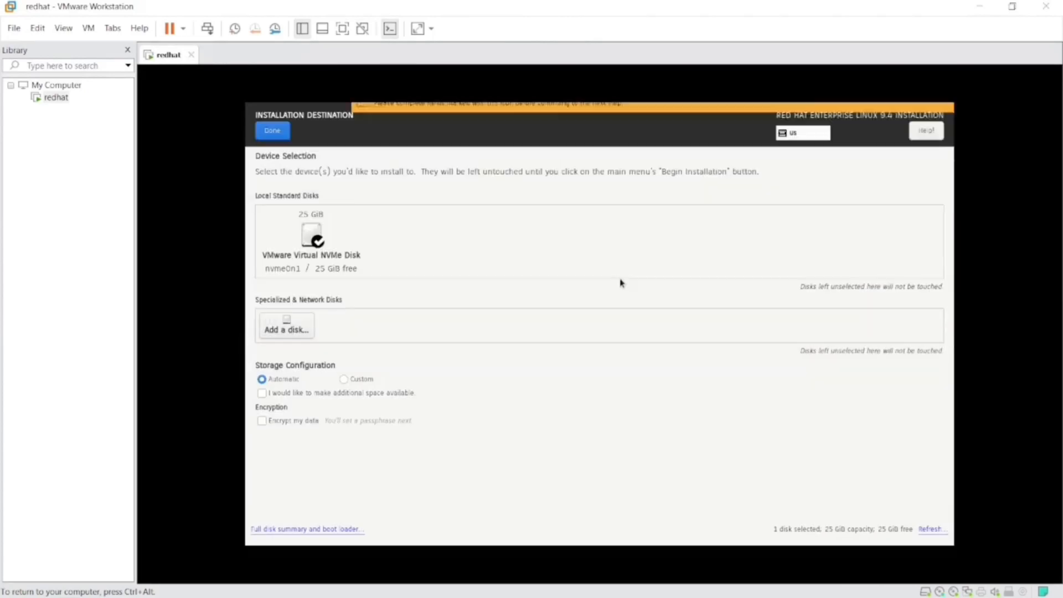
click(299, 253)
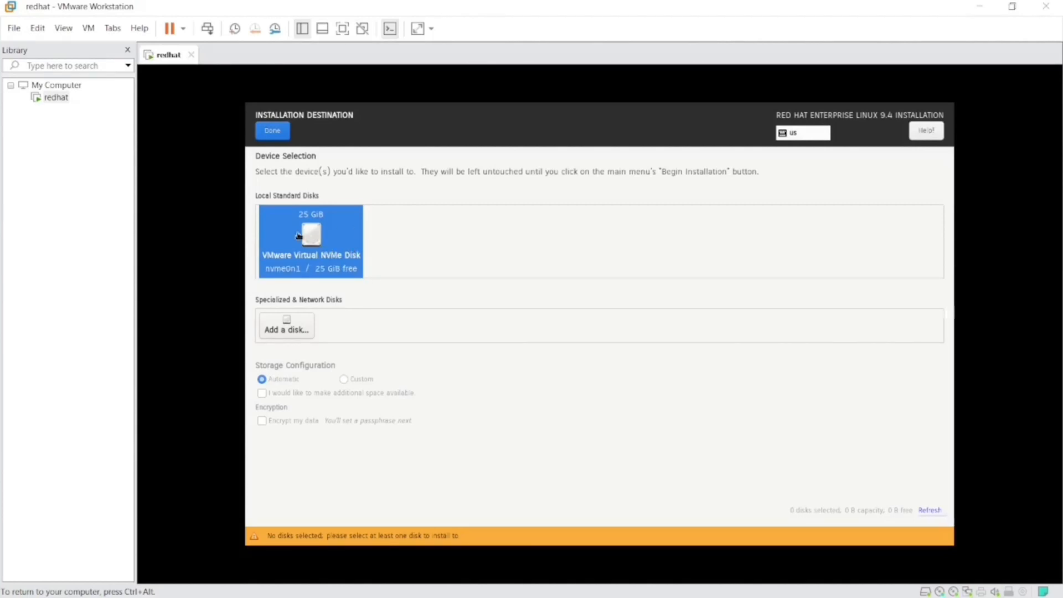
click(270, 138)
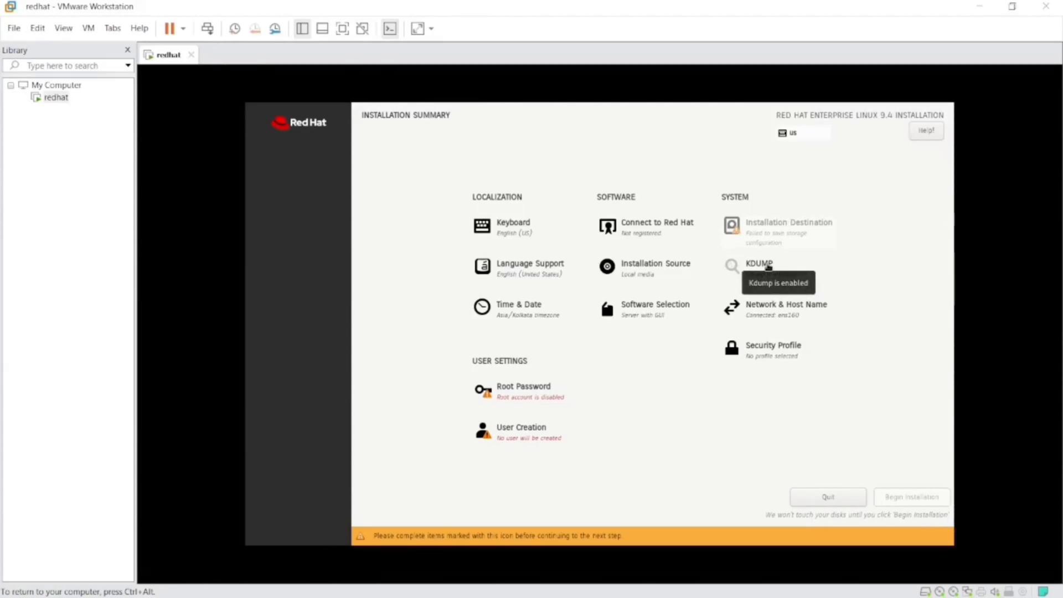
click(769, 231)
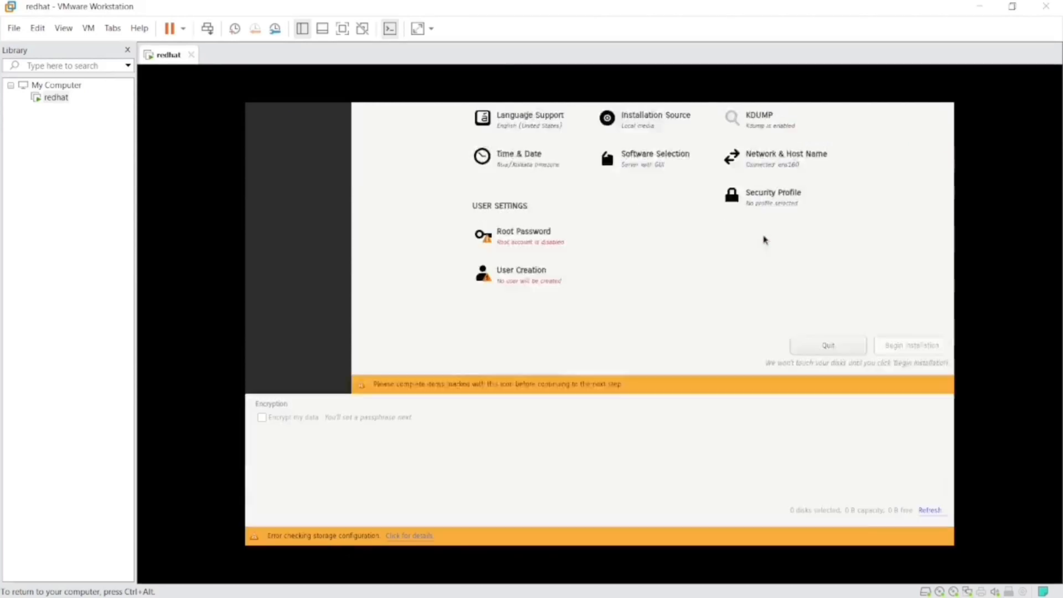
click(330, 233)
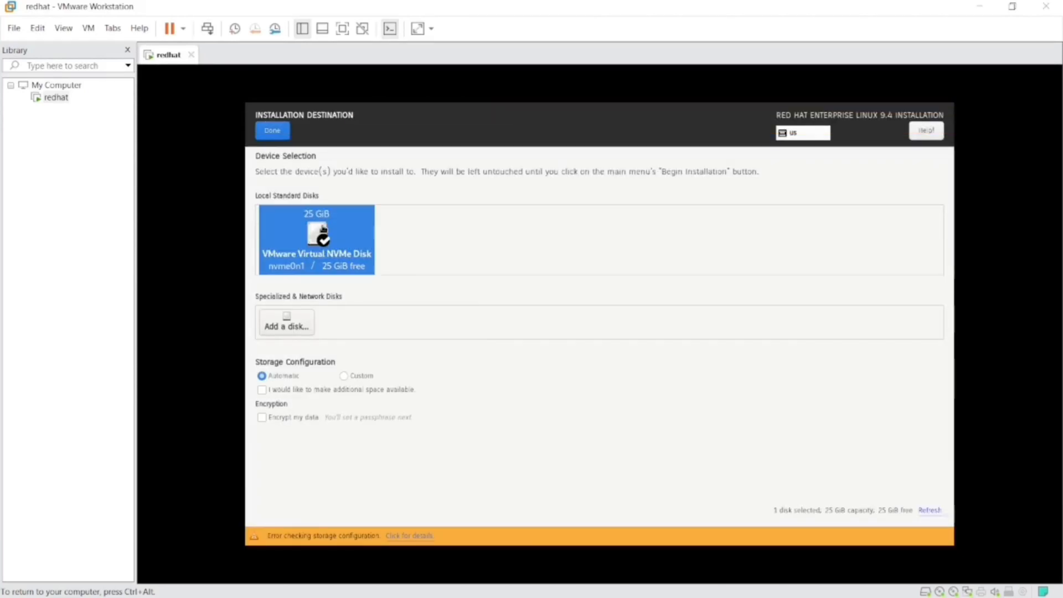
click(273, 132)
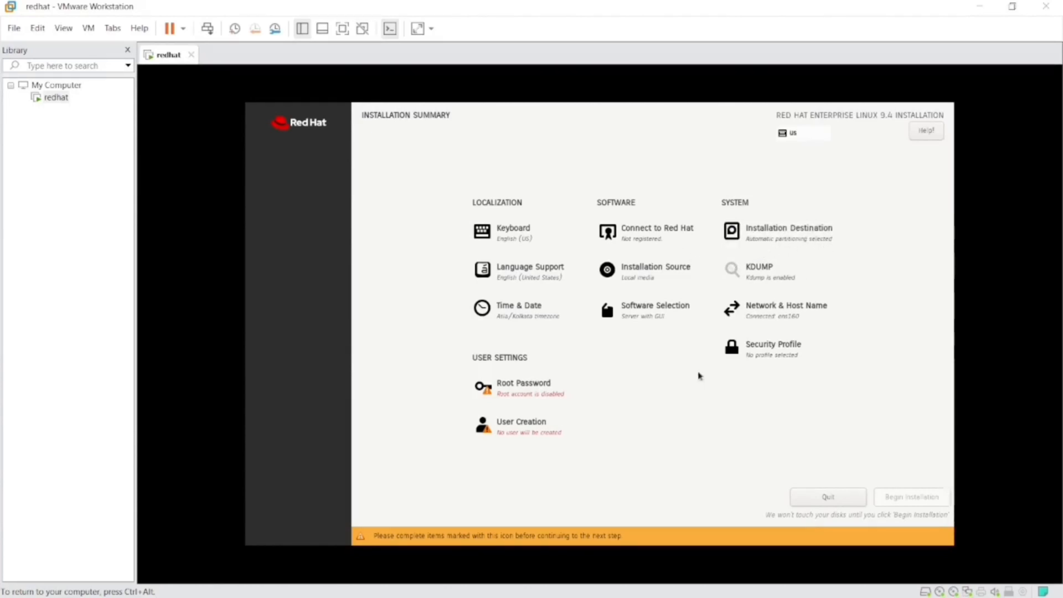
Step: In the root password settings, unlock the root account and allow root SSH login with password
click(522, 394)
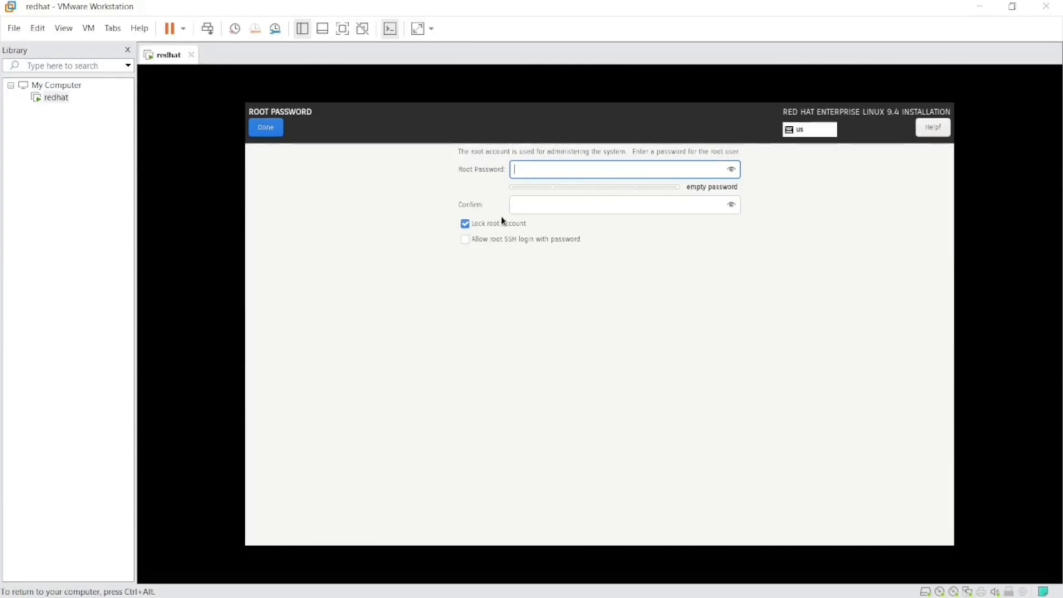
click(465, 227)
click(466, 225)
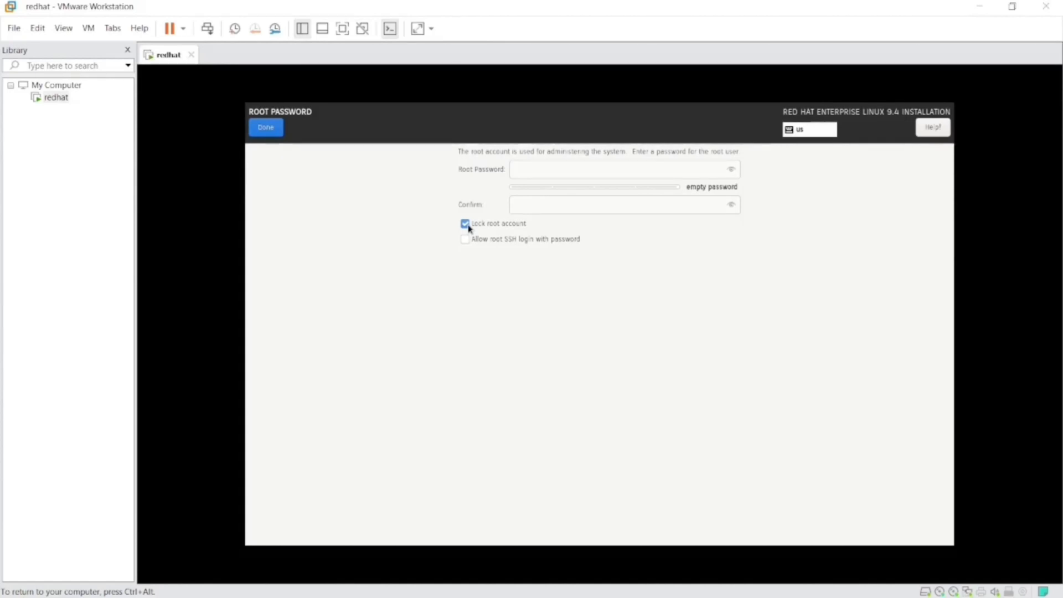
click(466, 226)
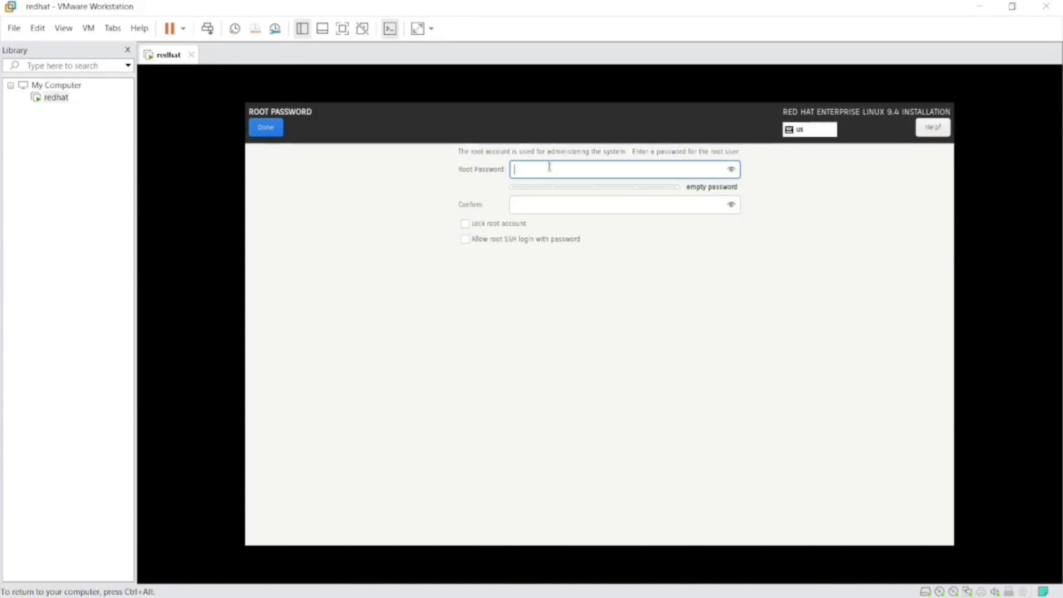
click(466, 241)
Step: Enter and confirm the root password, accept it despite its weakness, and begin the installation
click(547, 169)
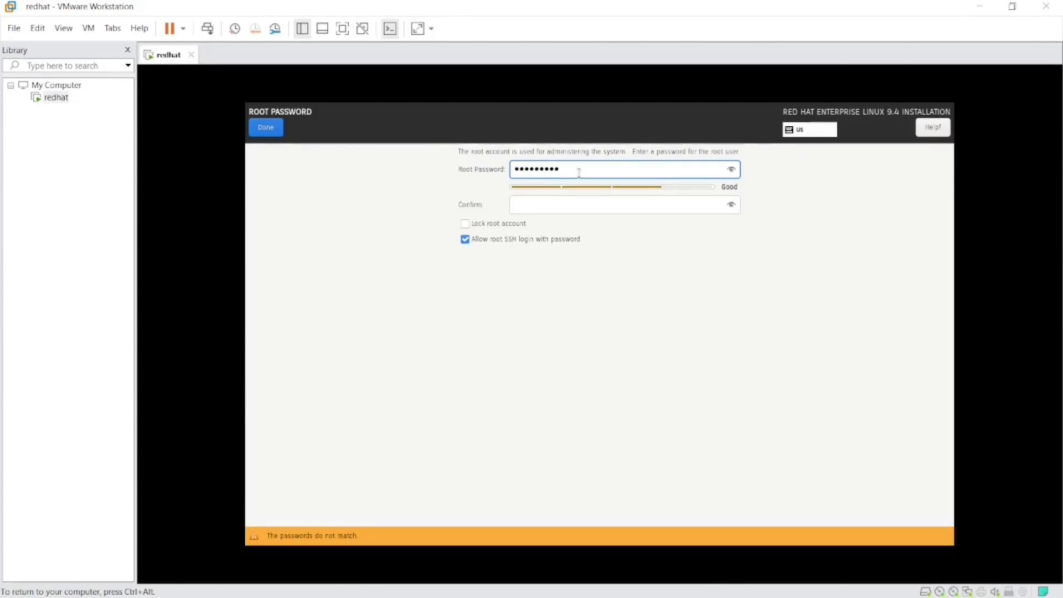
drag(579, 170, 482, 160)
key(BackSpace)
text(redhat)
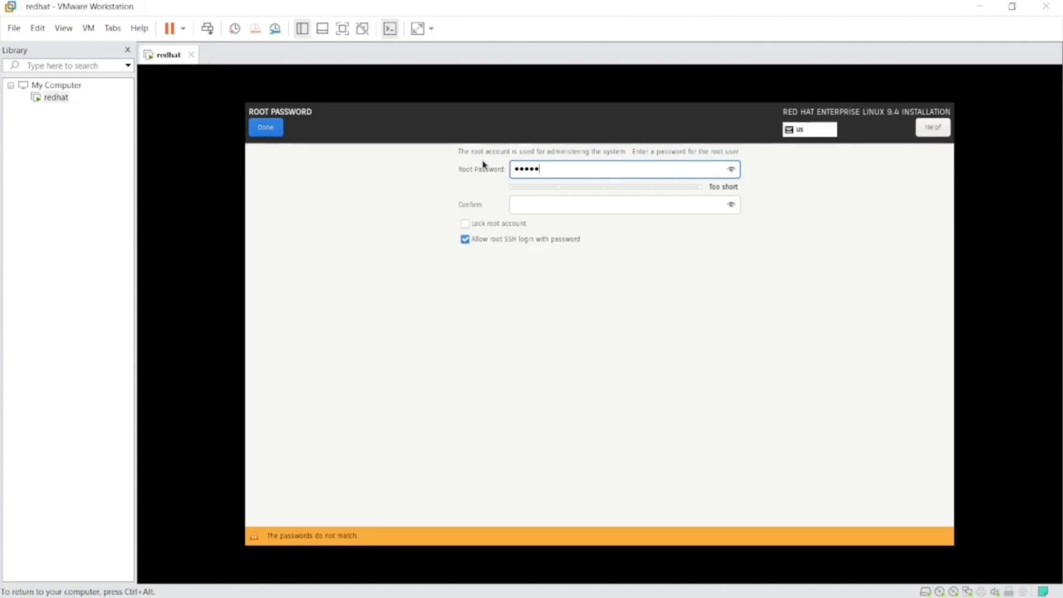
click(553, 200)
text(re)
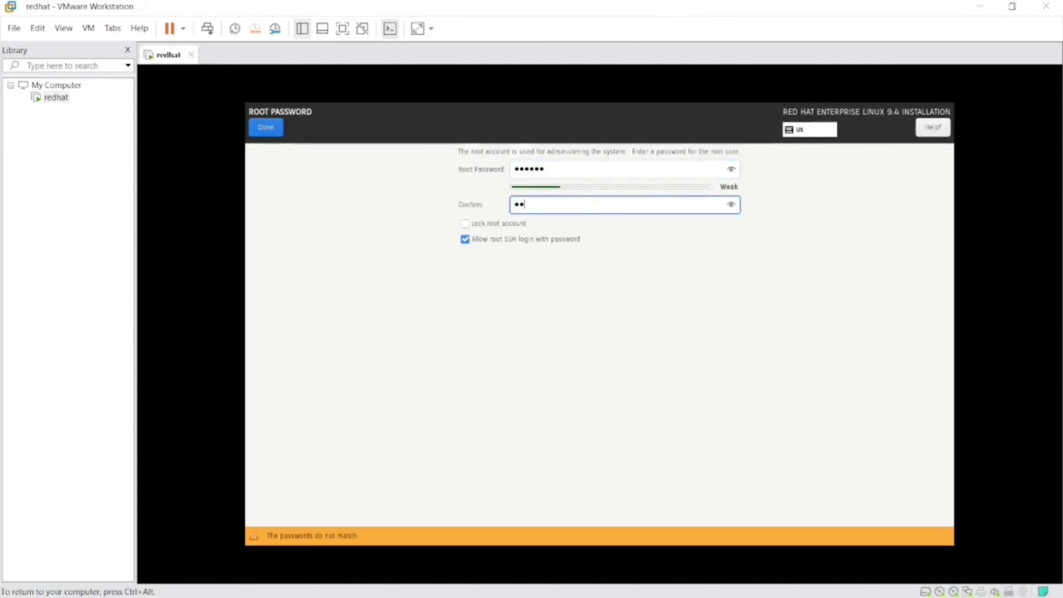
text(dhat)
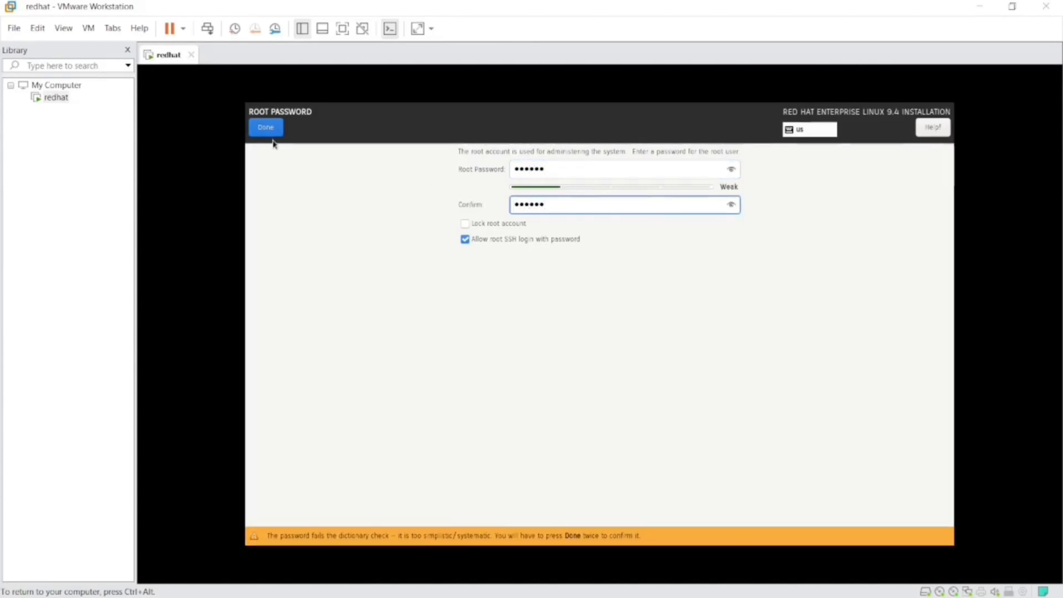
click(272, 128)
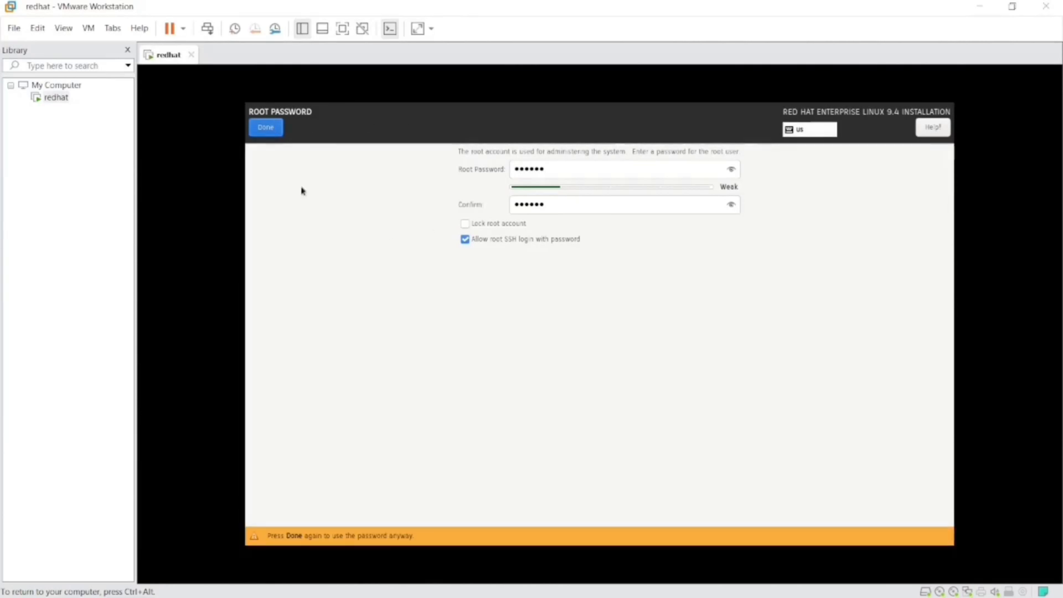
click(264, 133)
click(266, 128)
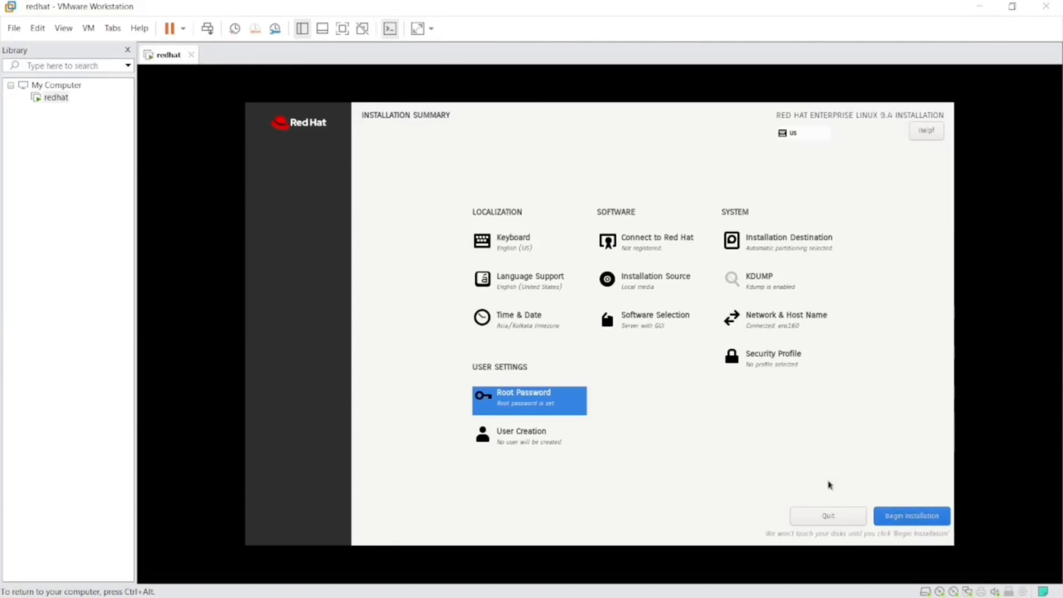
click(896, 516)
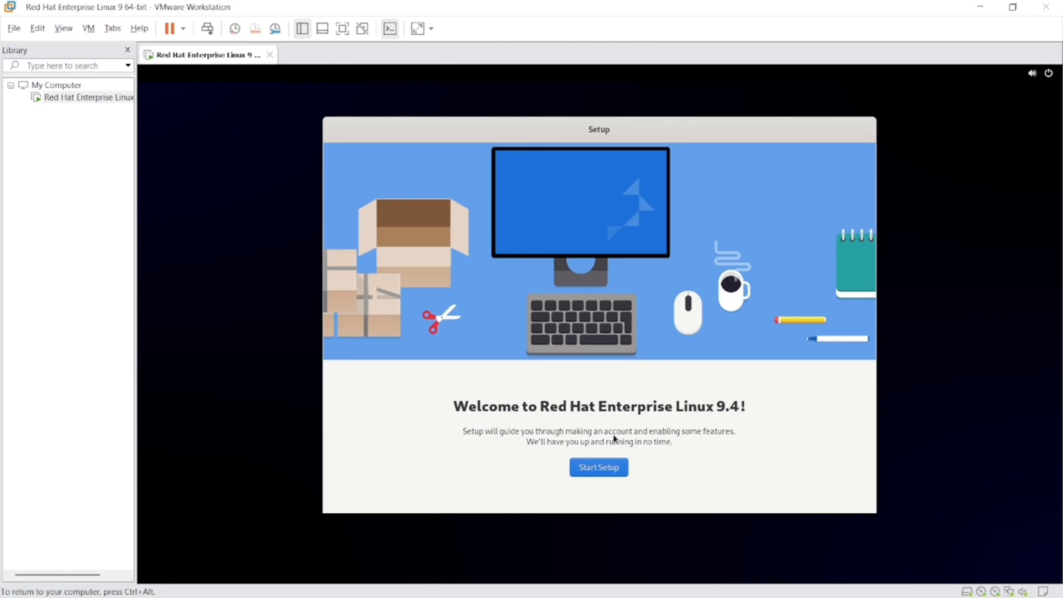
Step: Start the initial setup of the installed system and create a user with the full name and username linux
click(609, 469)
click(837, 132)
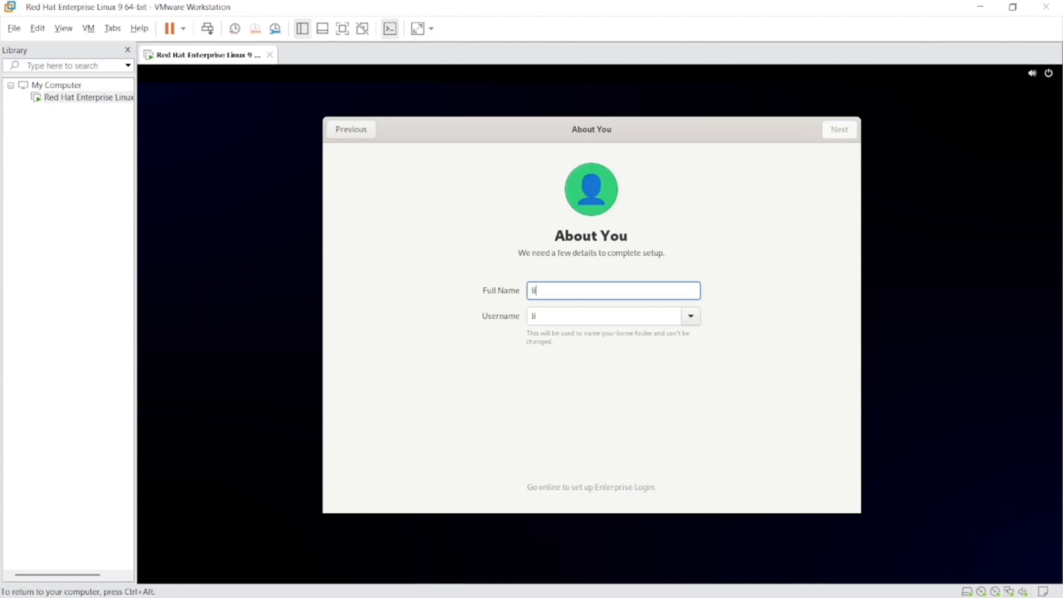
text(linux)
key(BackSpace)
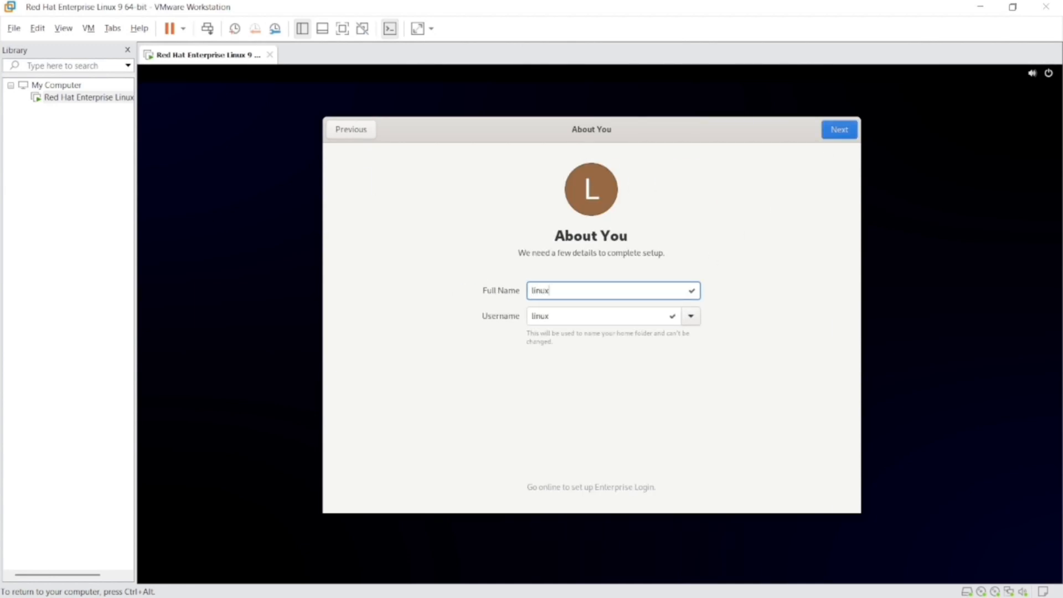
click(847, 131)
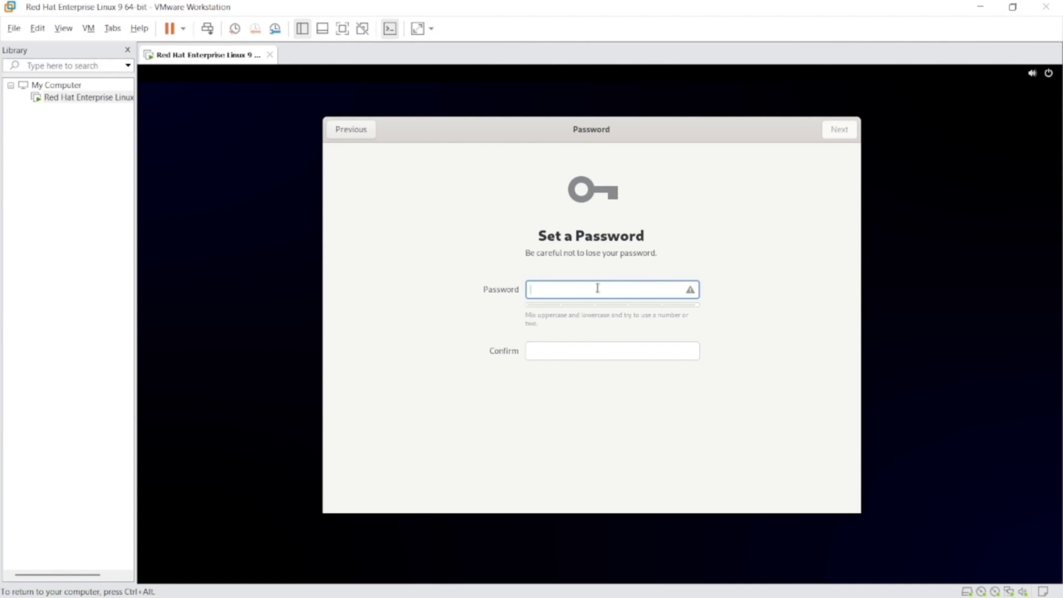
Step: Enter and confirm the user account password, finish the setup, and start using Red Hat Enterprise Linux
text(rt)
key(Tab)
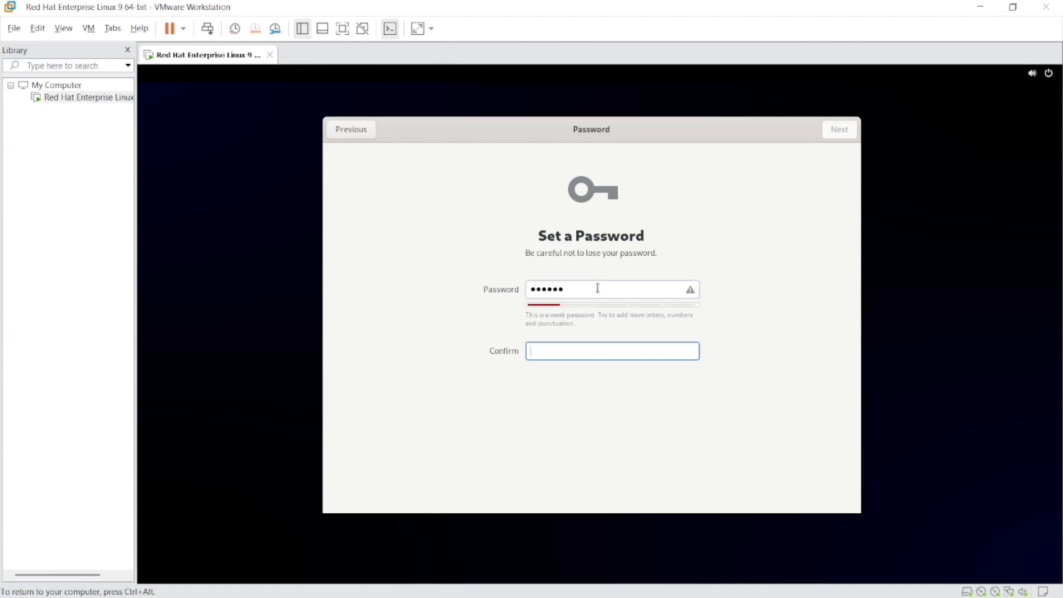
text(redhat)
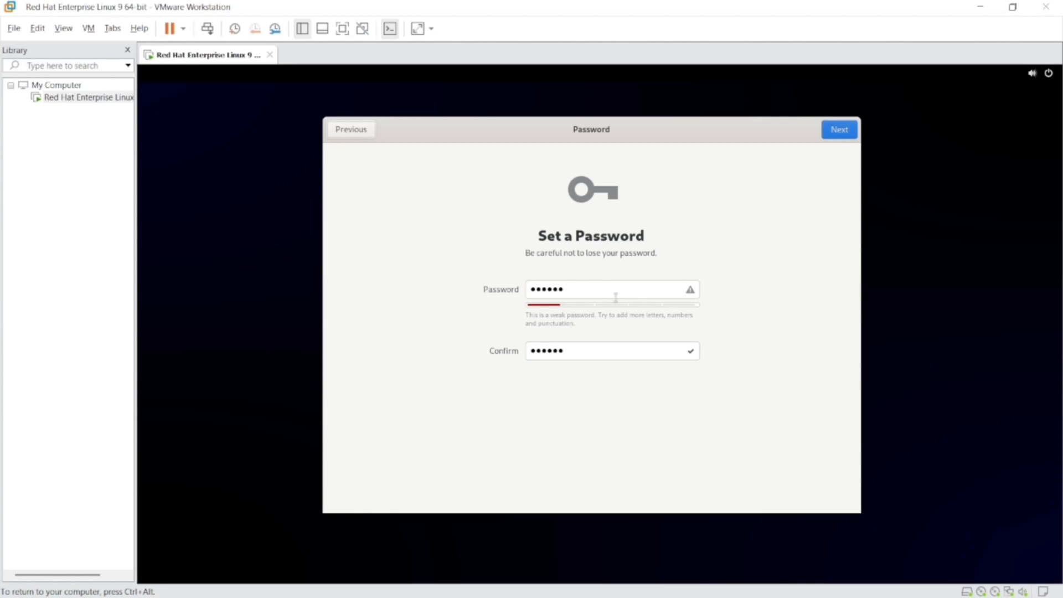
click(837, 131)
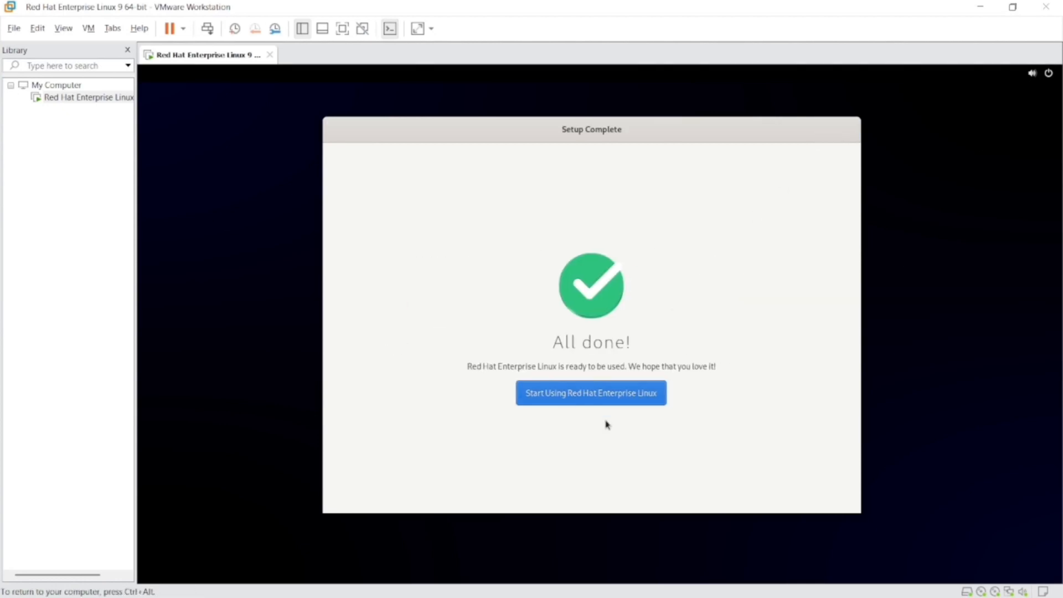
click(611, 397)
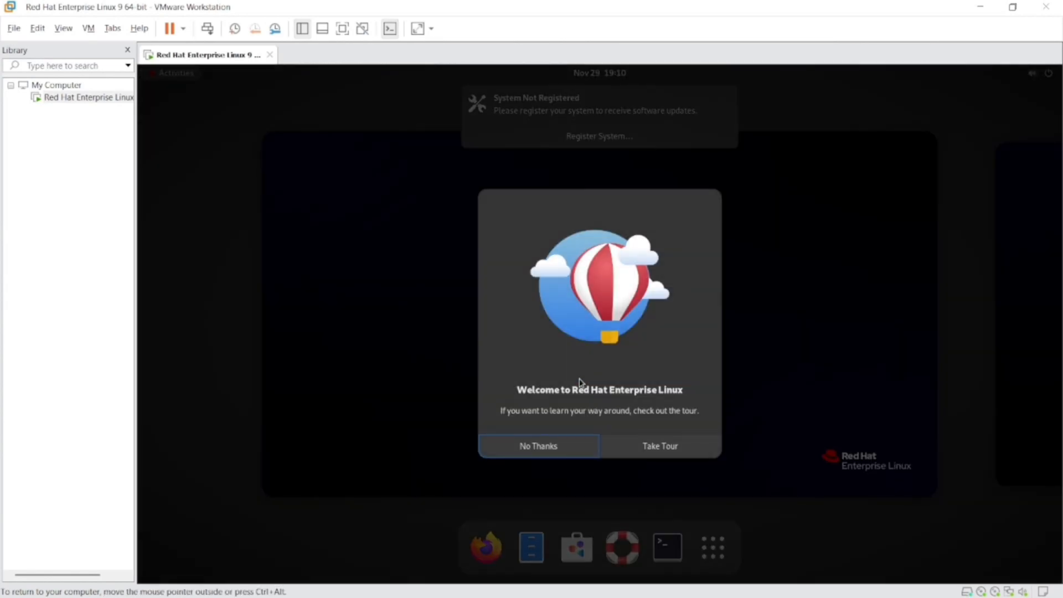
Step: Decline the welcome tour, dismiss the system registration notice, and go to the desktop
click(570, 446)
click(725, 99)
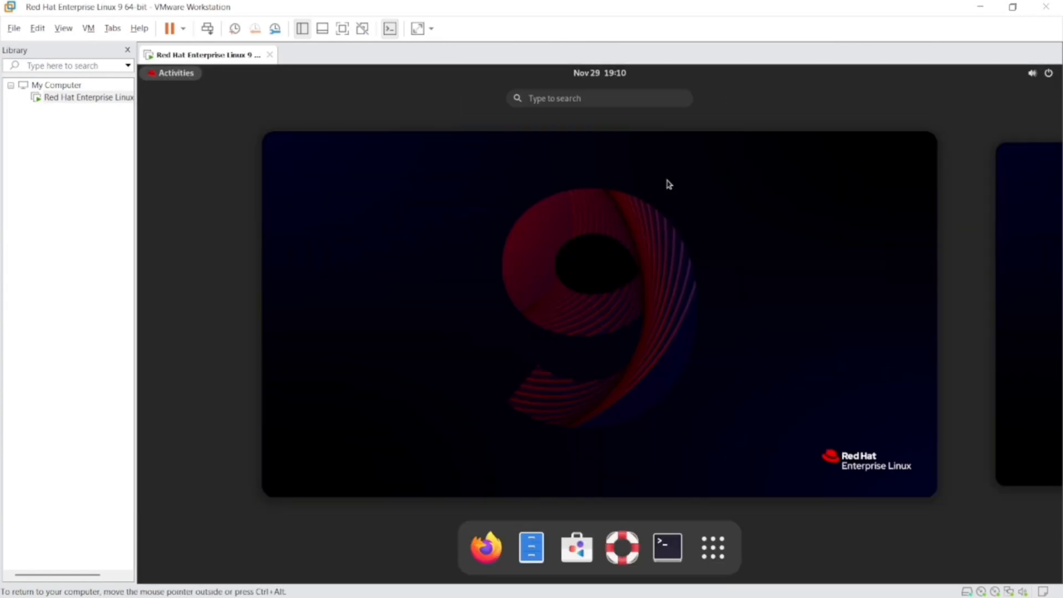
click(531, 401)
Step: Search for the Terminal, open it in a maximized window, check the shell prompt, and close it
key(super)
text(termi)
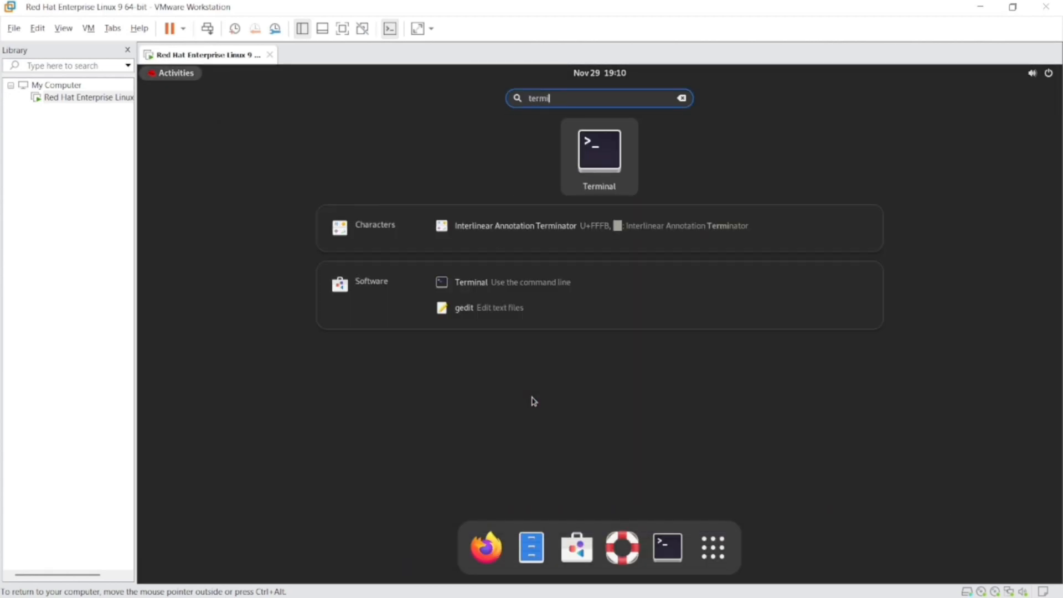
click(666, 550)
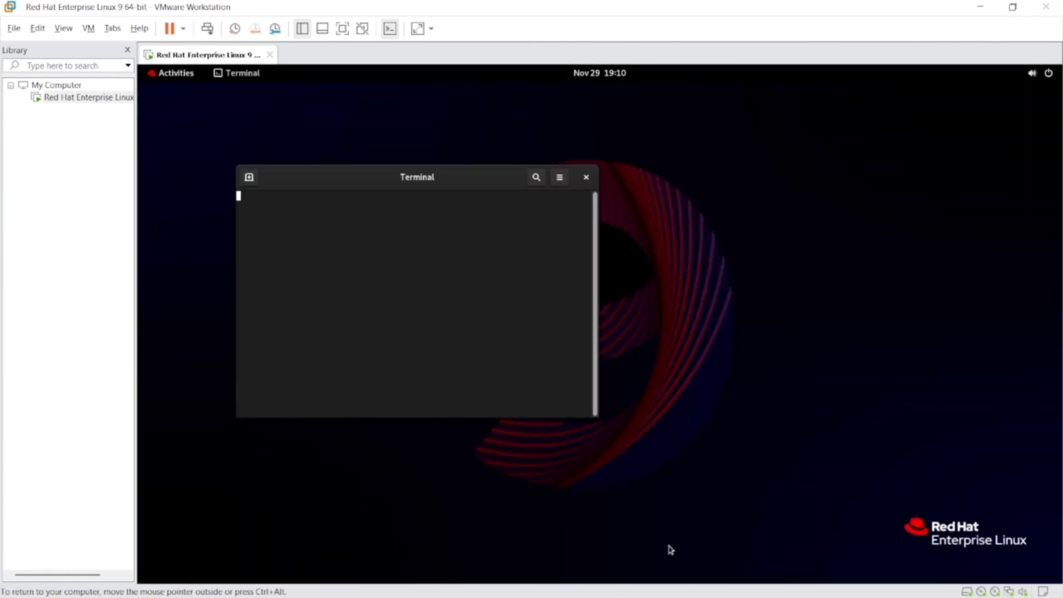
double_click(480, 176)
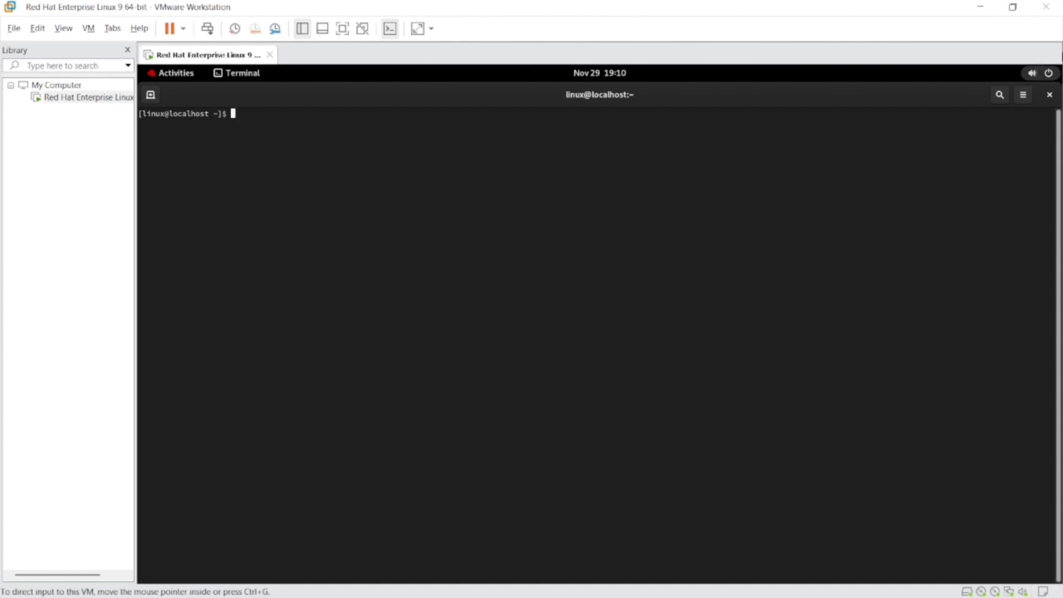
click(1049, 95)
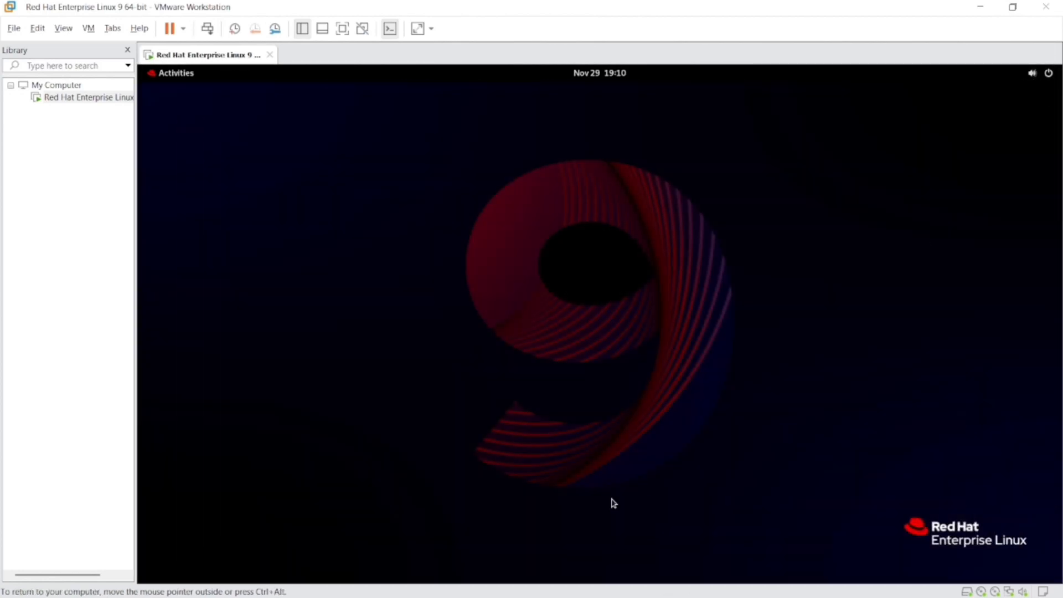
Step: Look through the installed applications and the system menu with volume and power options
key(super)
click(714, 547)
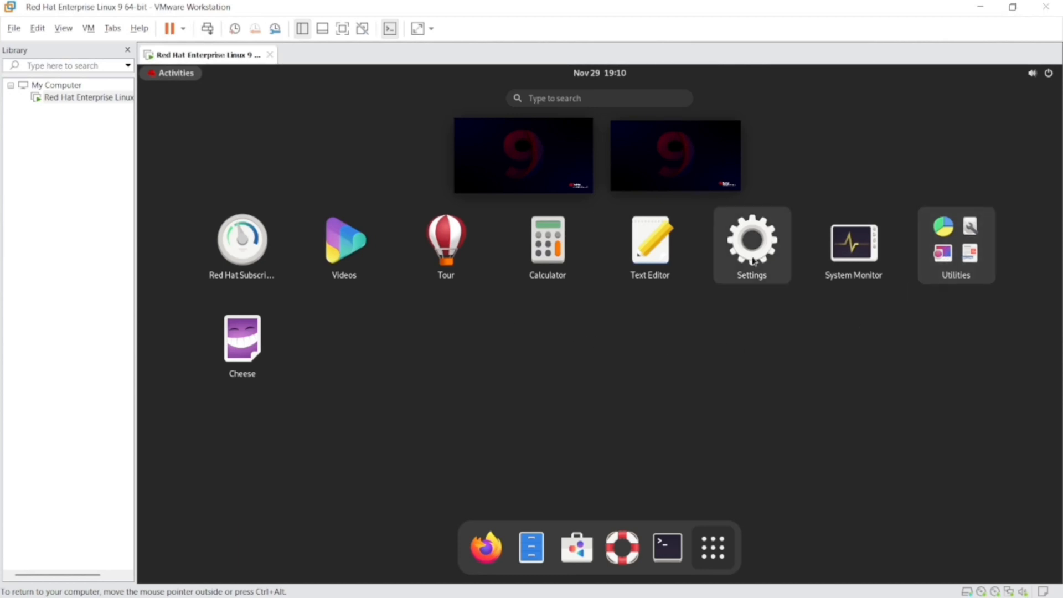
click(1041, 72)
click(838, 313)
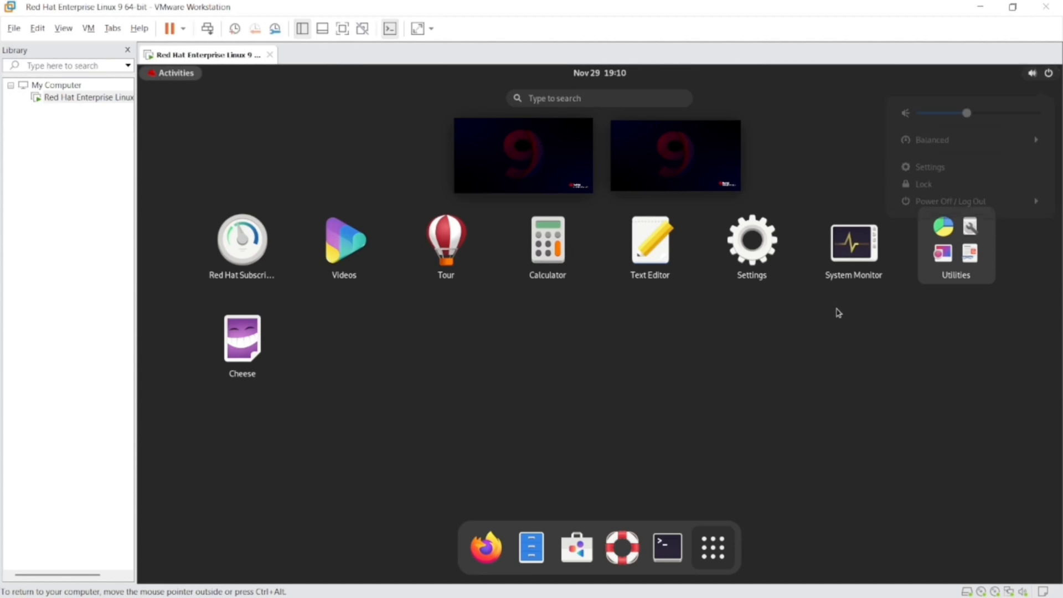